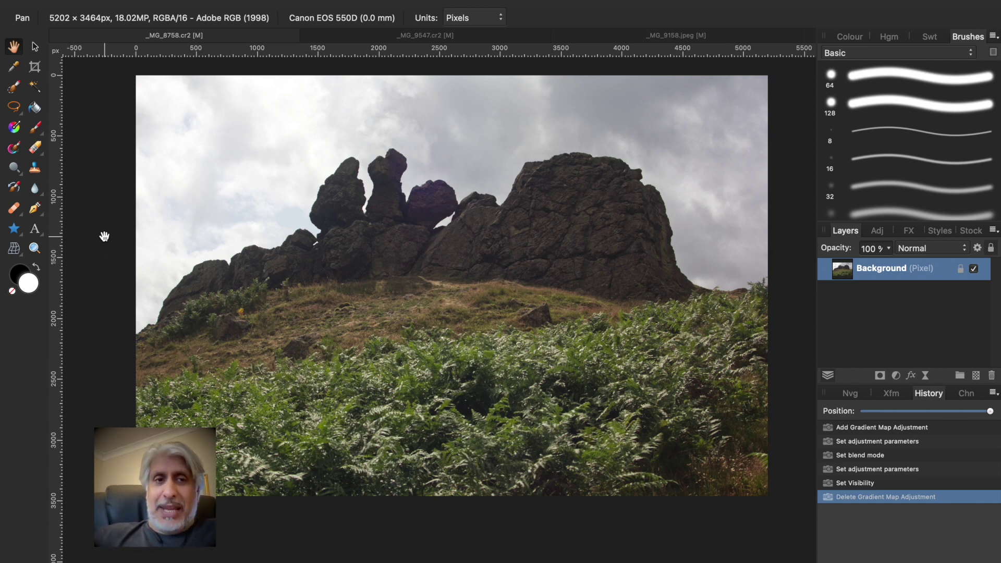
- Check the Pen tool choices without switching, then zoom in on the right rock's sky edge
click(40, 214)
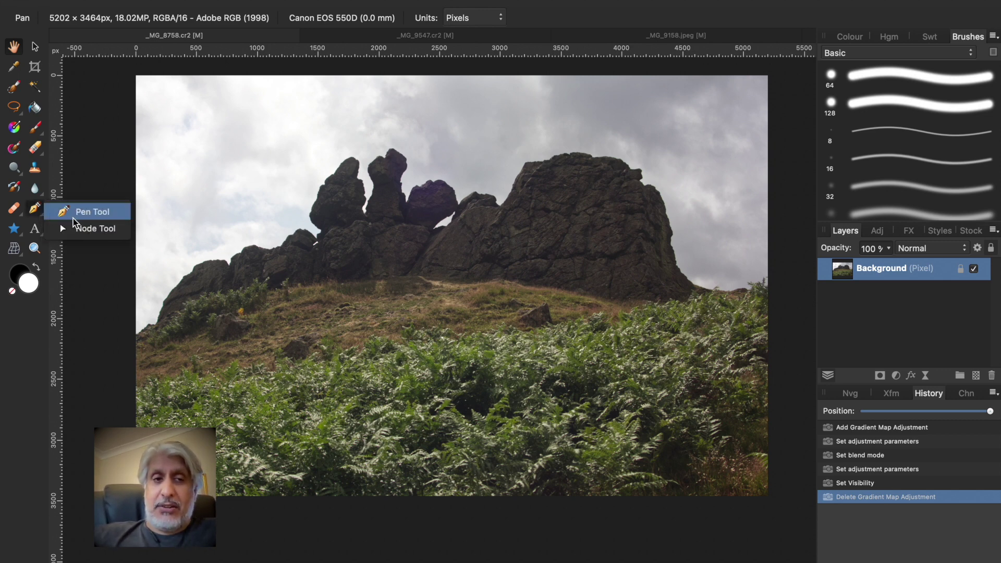
click(84, 178)
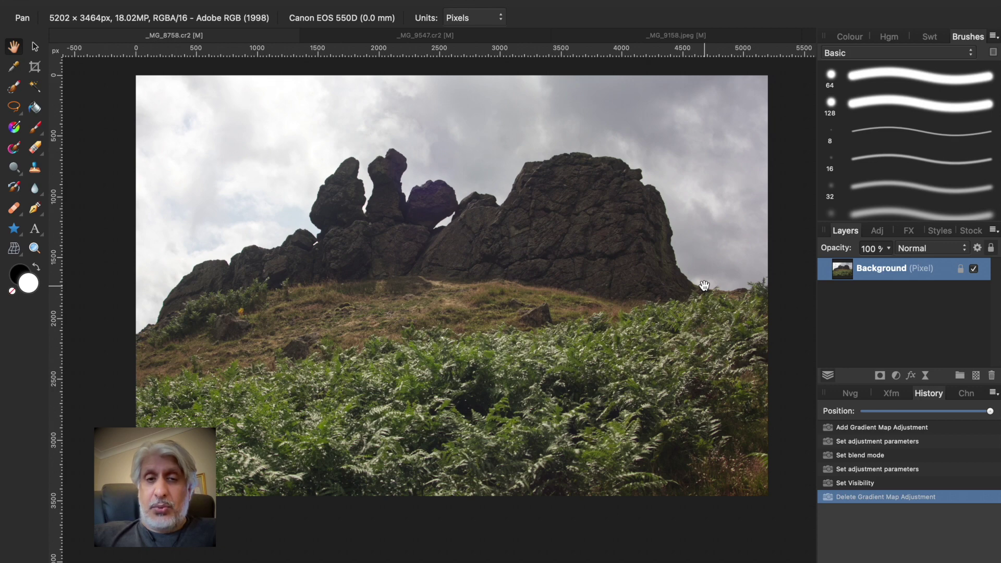
scroll(704, 286, up, 10)
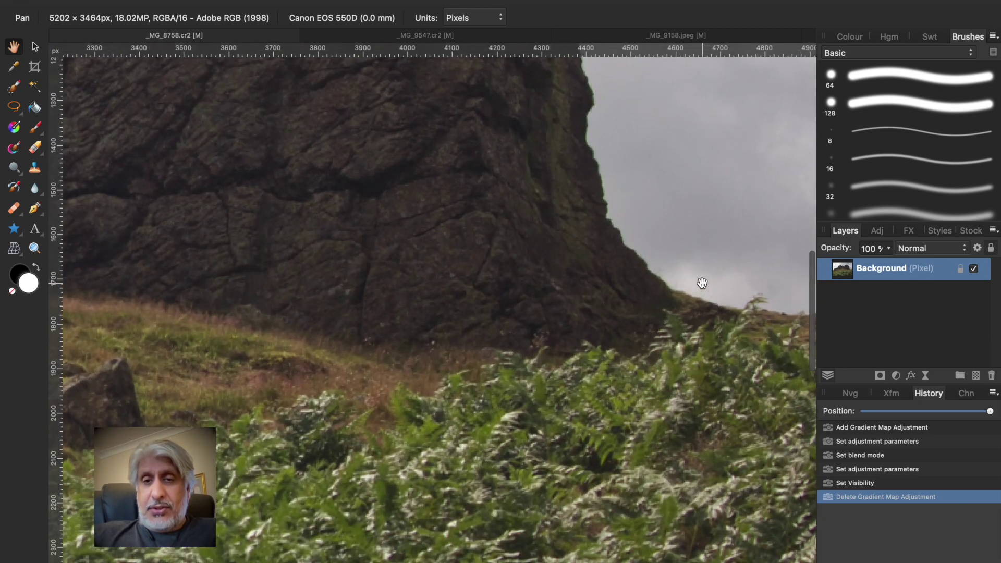
scroll(699, 280, up, 5)
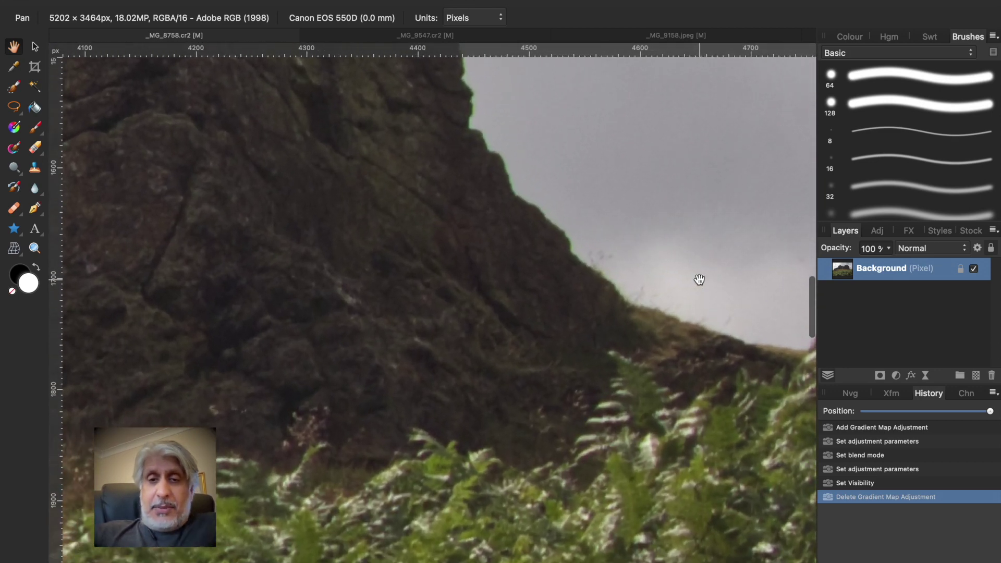
- Switch to the Pen Tool in the left toolbar to draw curves
click(36, 212)
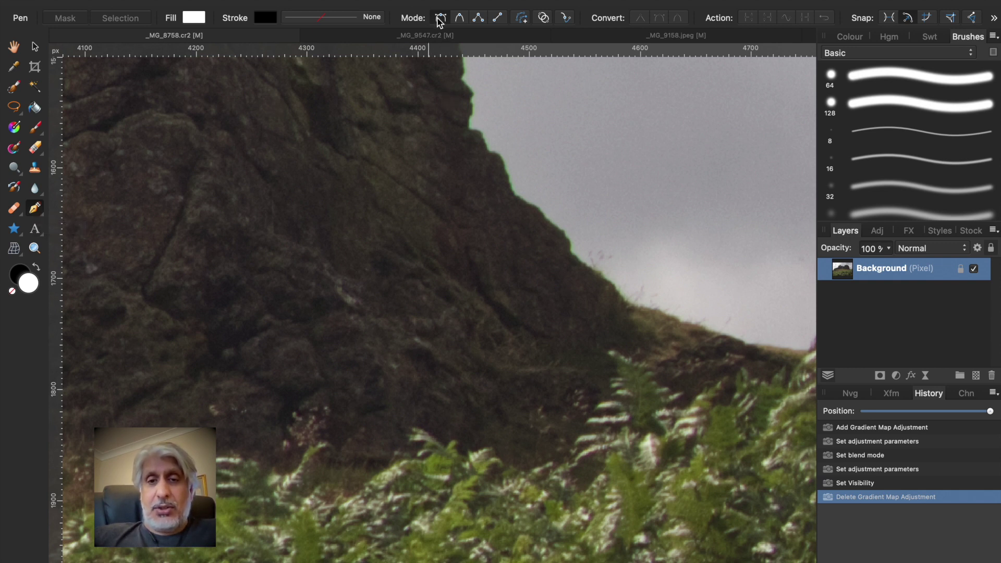
- Start a pen path on the cliff edge and trace nodes up the lower rock/sky boundary
click(626, 300)
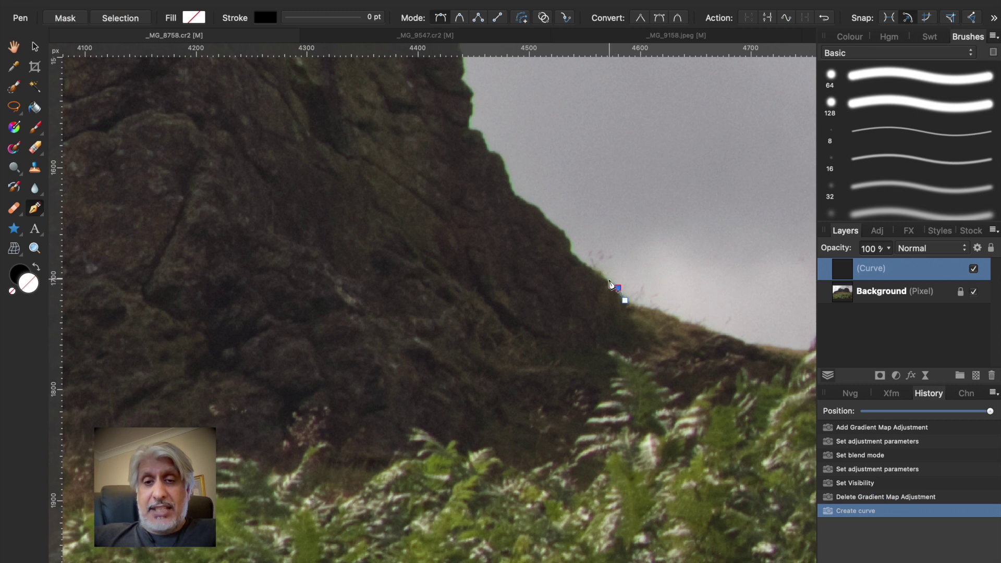
click(609, 279)
click(602, 273)
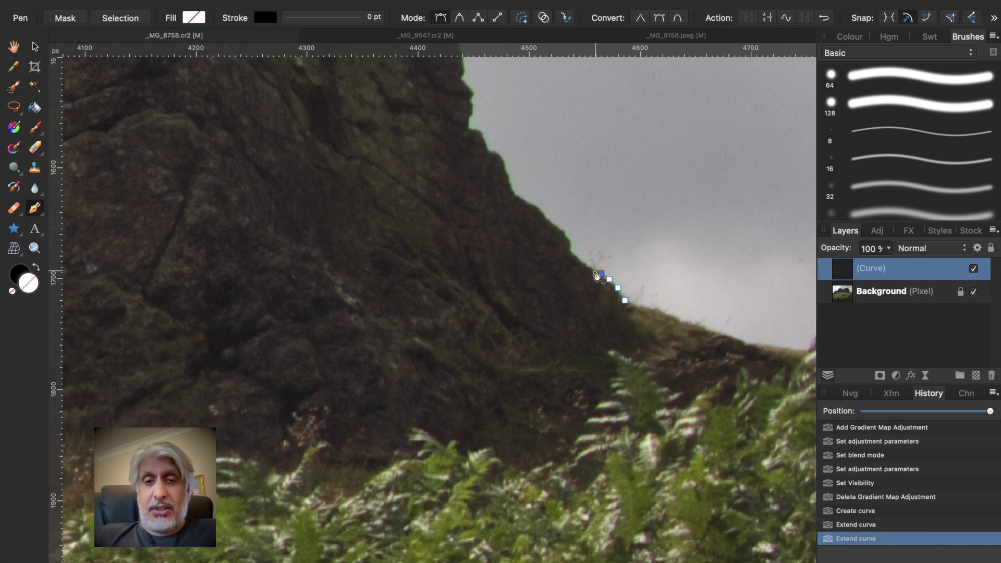
click(592, 269)
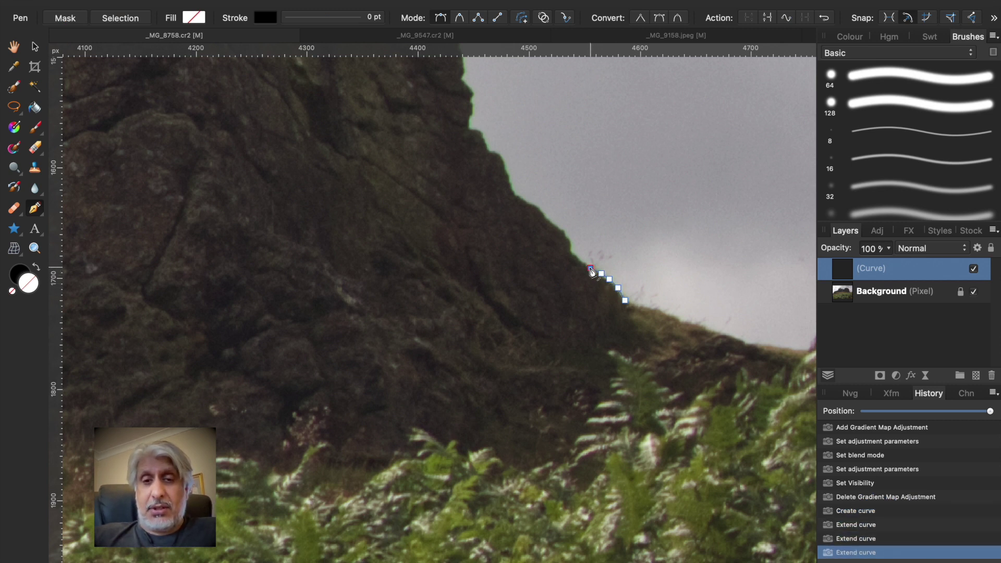
scroll(592, 271, up, 5)
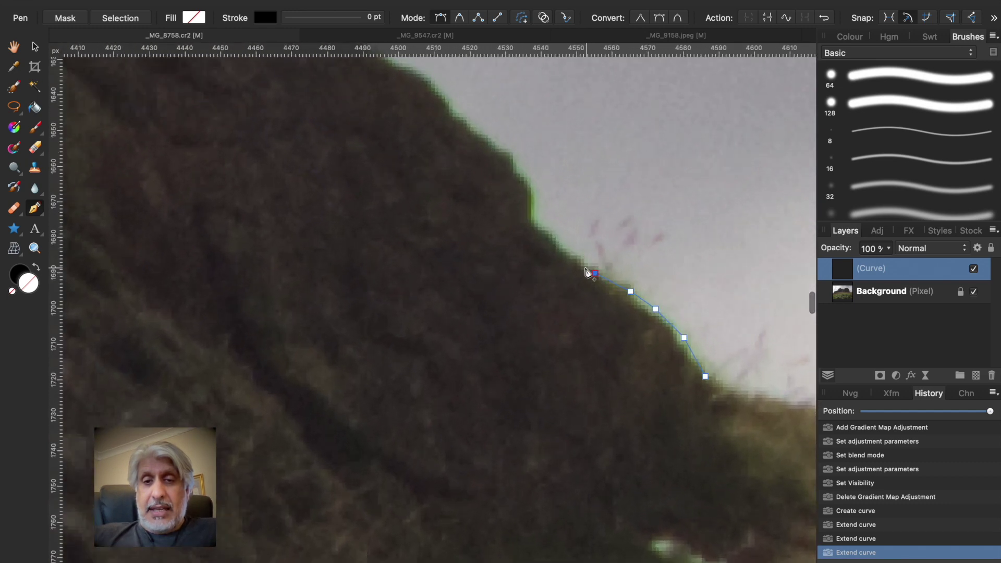
click(581, 259)
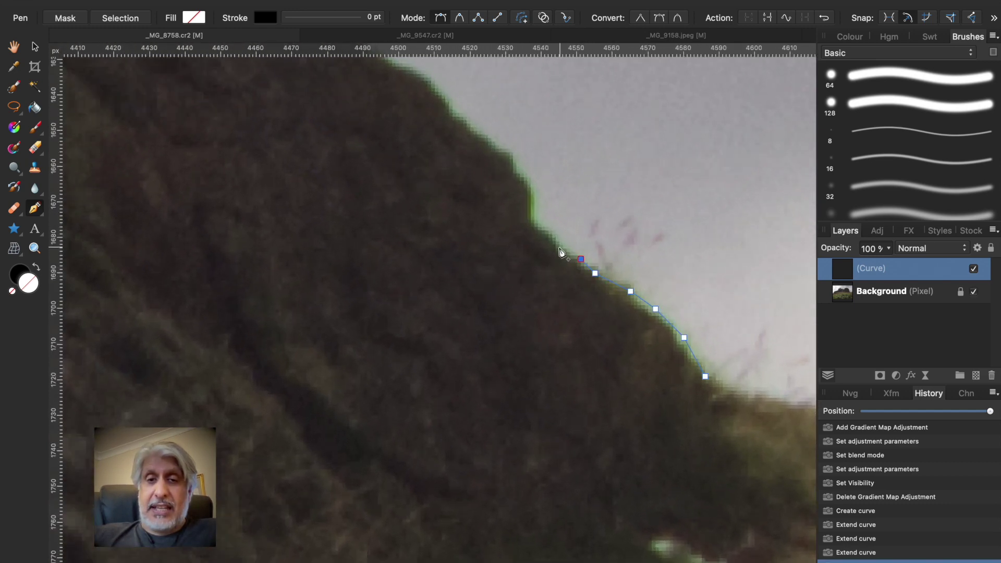
click(560, 248)
click(549, 230)
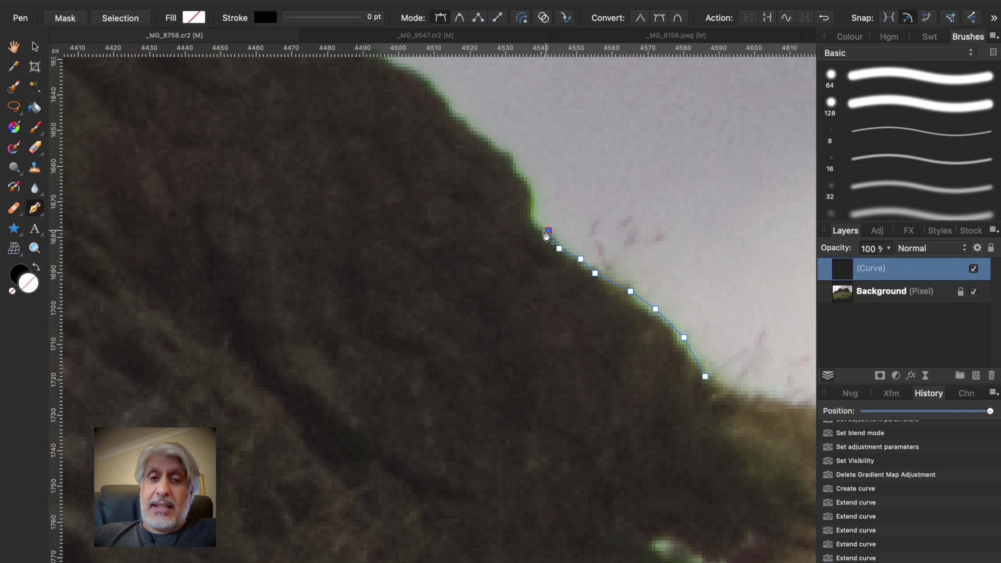
click(534, 228)
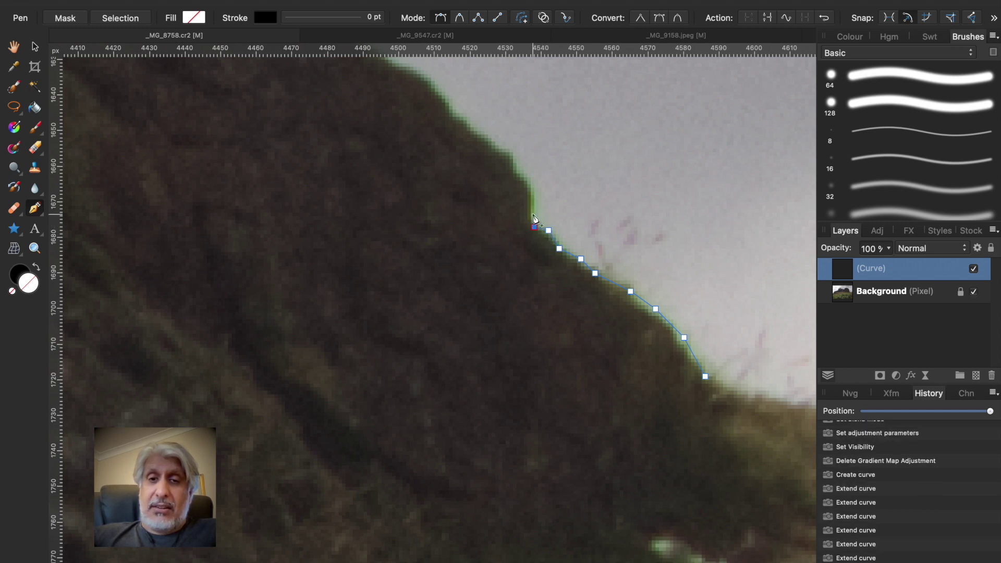
click(531, 202)
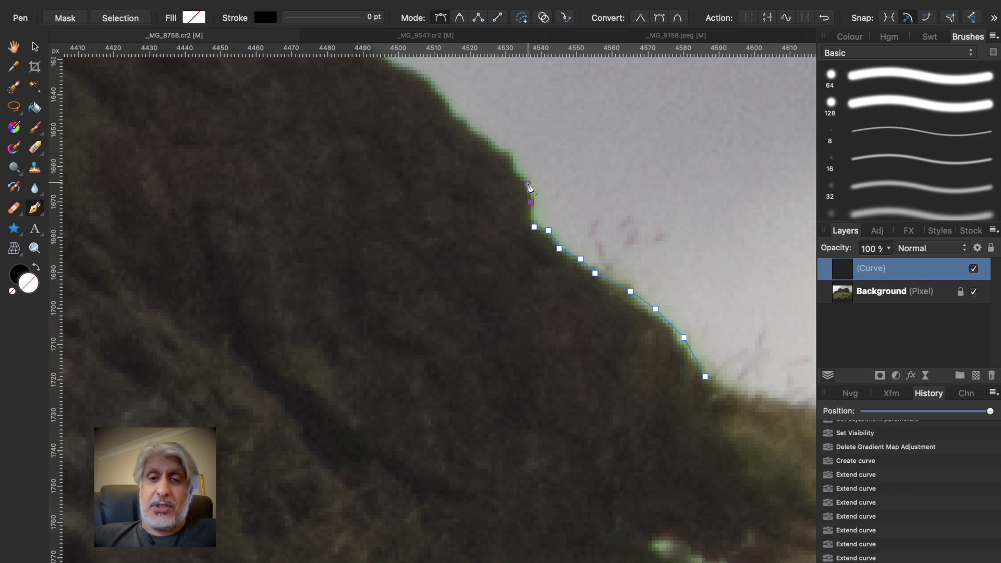
click(527, 184)
- Continue placing nodes up the rock edge to its top, then add one back inside the rock
click(516, 173)
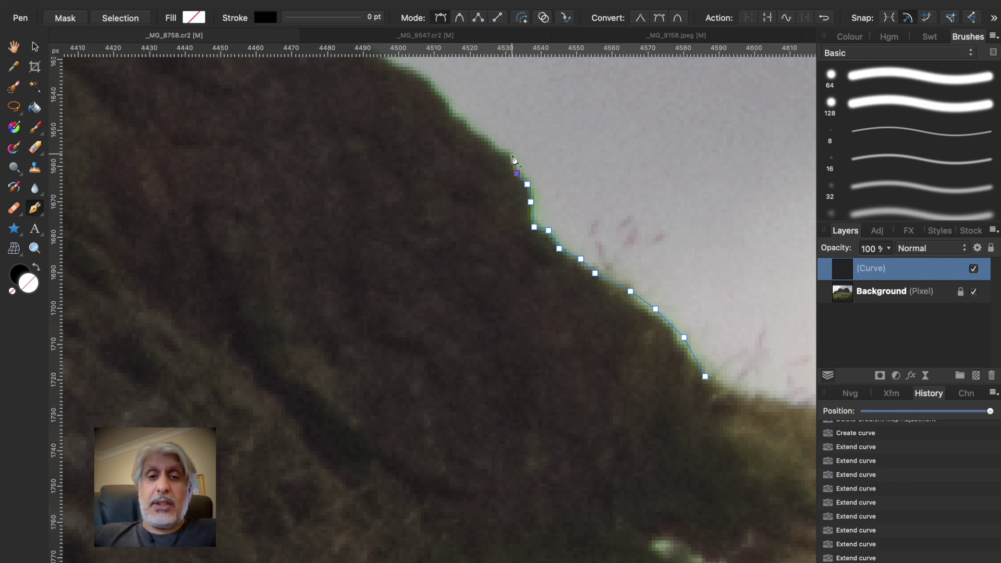
click(513, 156)
click(495, 148)
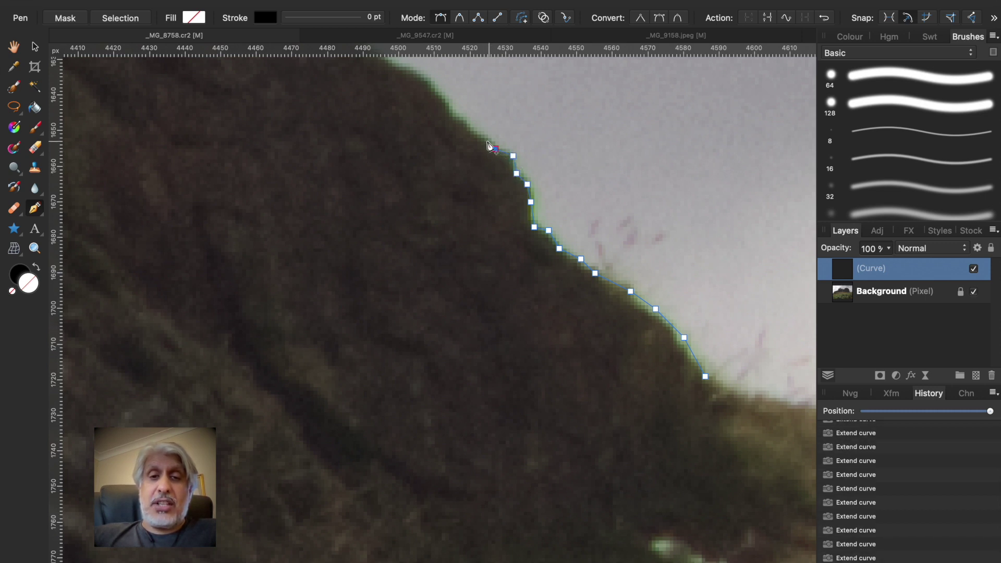
click(485, 138)
click(470, 127)
click(459, 117)
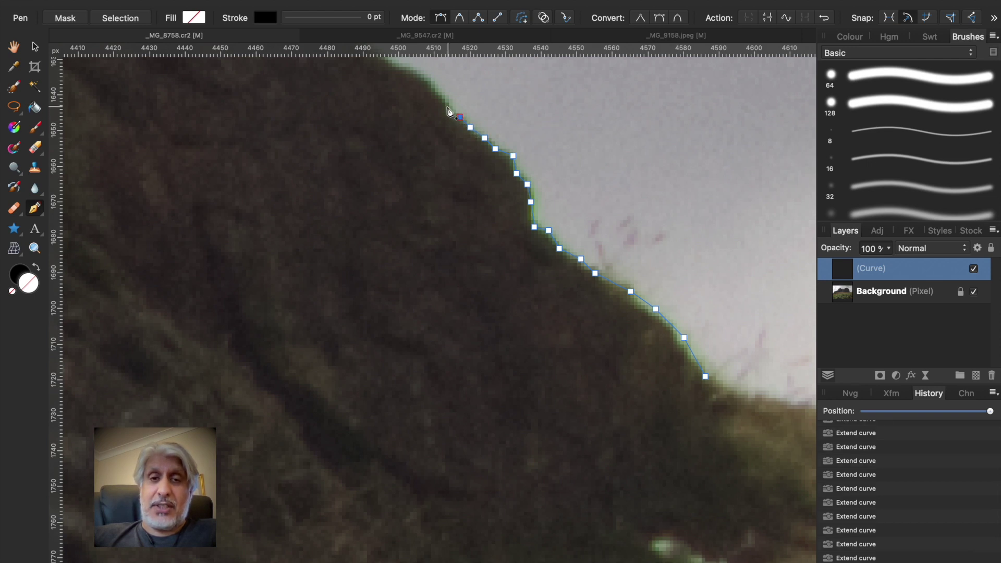
click(450, 106)
click(435, 87)
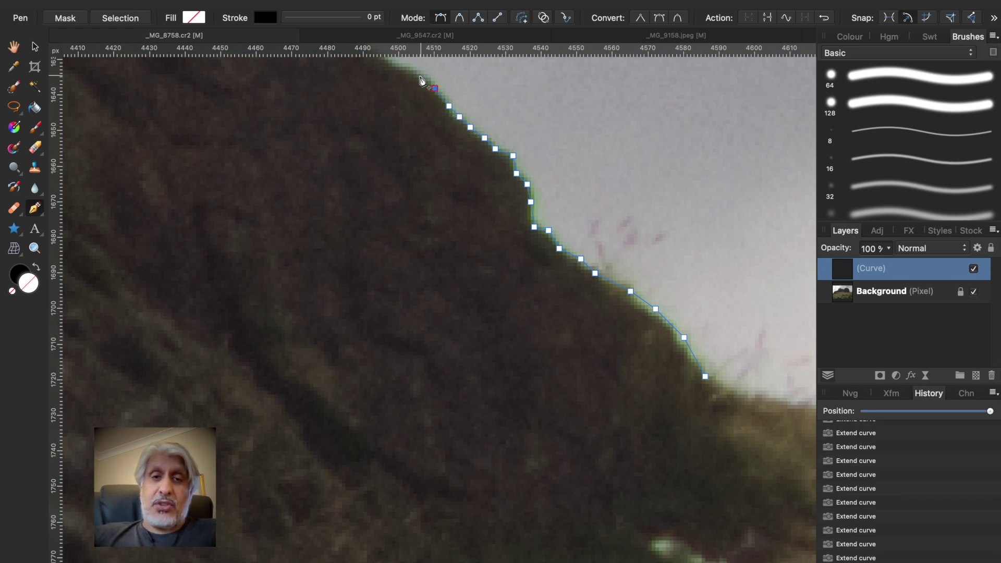
click(417, 73)
click(394, 66)
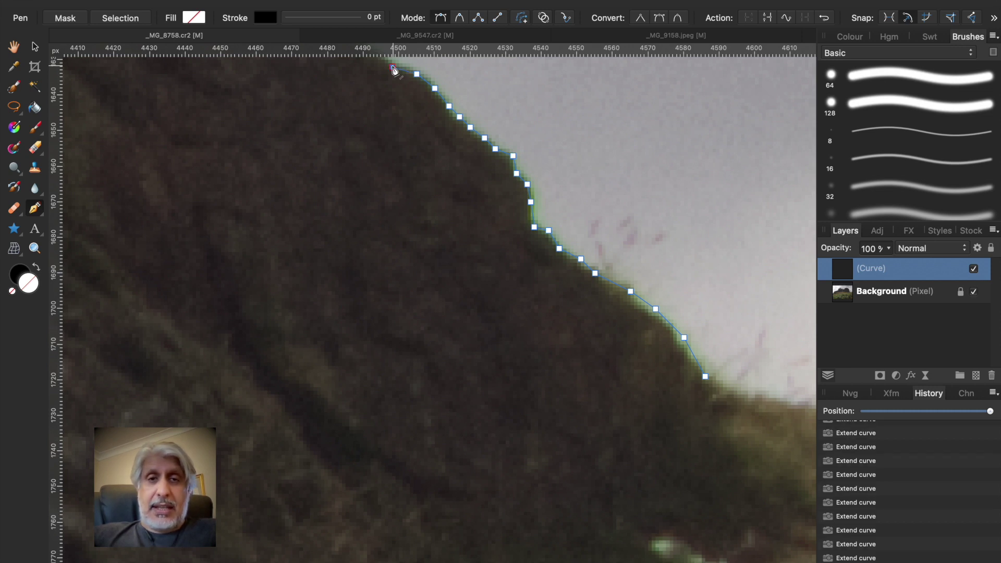
click(431, 216)
- Close the path through the rock back to its start and drag out curve handles
click(581, 384)
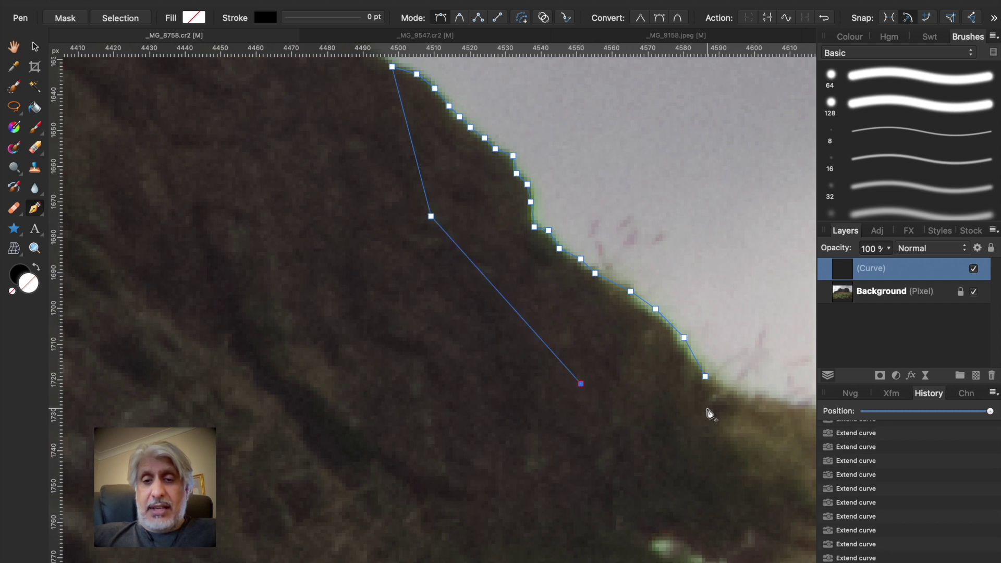
click(707, 380)
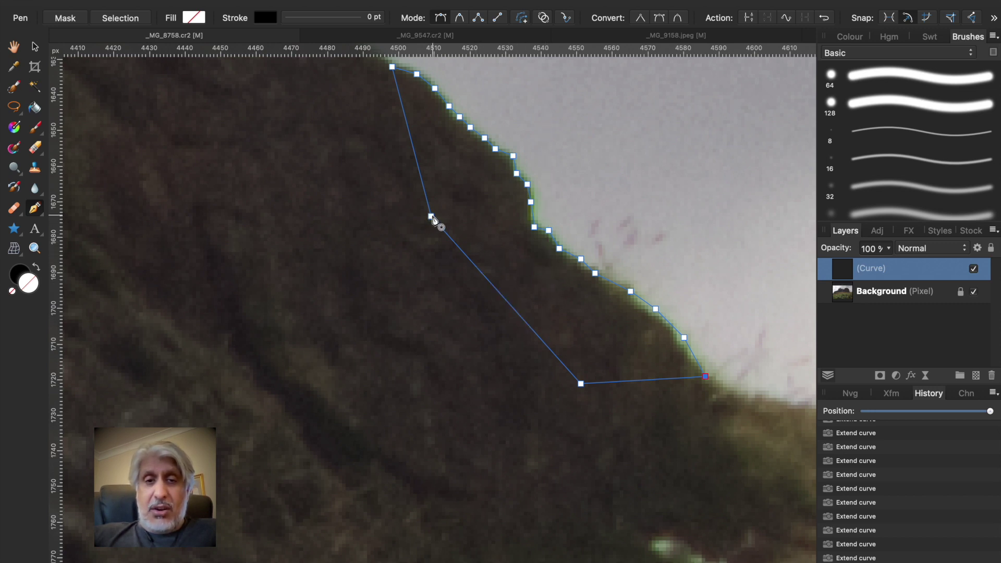
drag(432, 218, 456, 221)
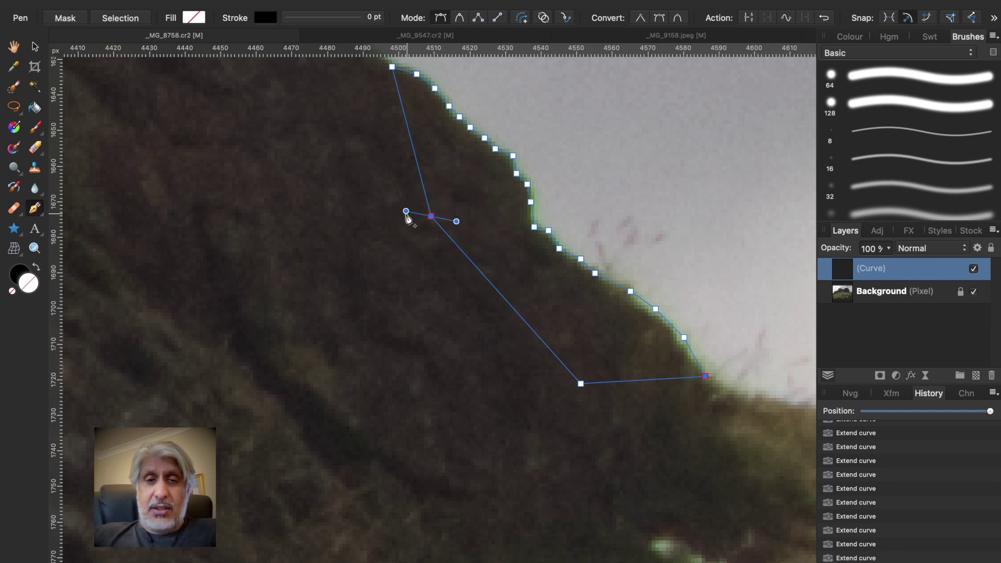
drag(407, 213, 410, 137)
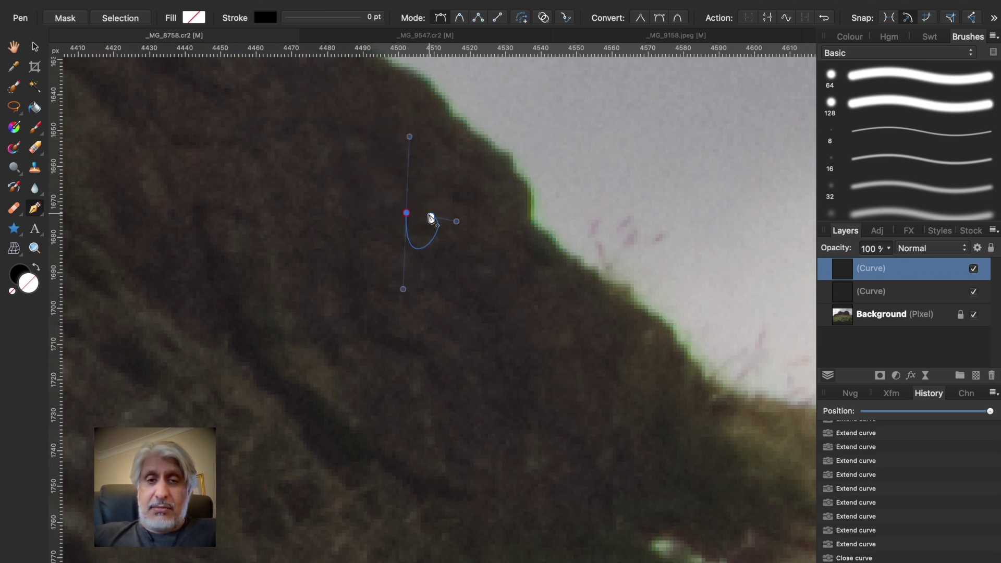
drag(431, 217, 367, 212)
- Finish and deselect the curve, then undo the stray second curve
key(Escape)
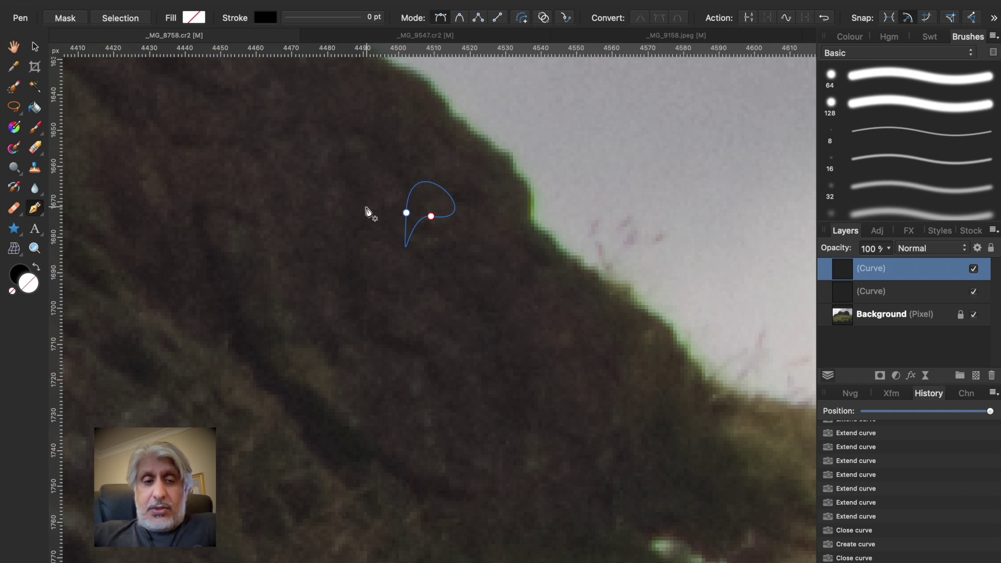
key(Escape)
key(Escape)
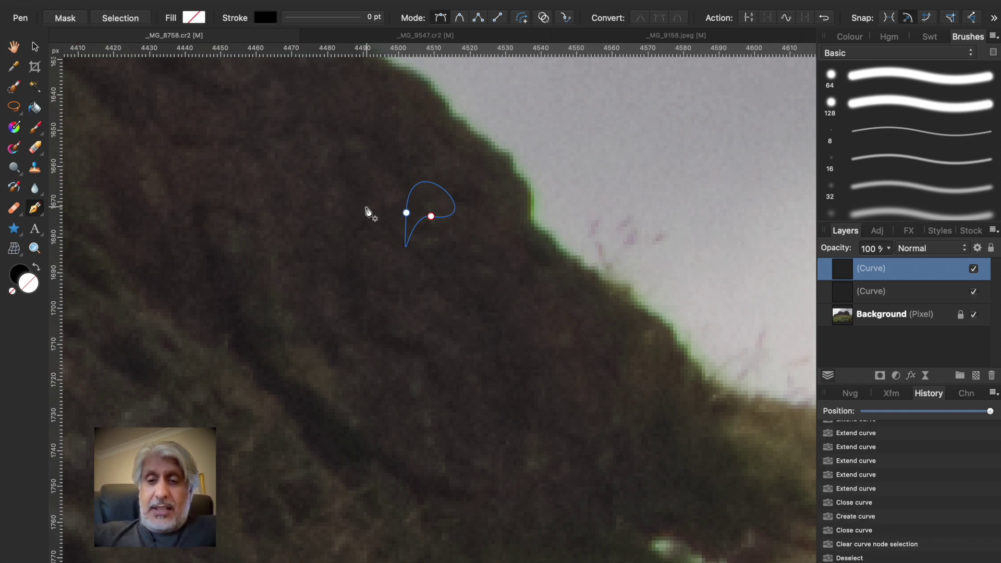
click(856, 475)
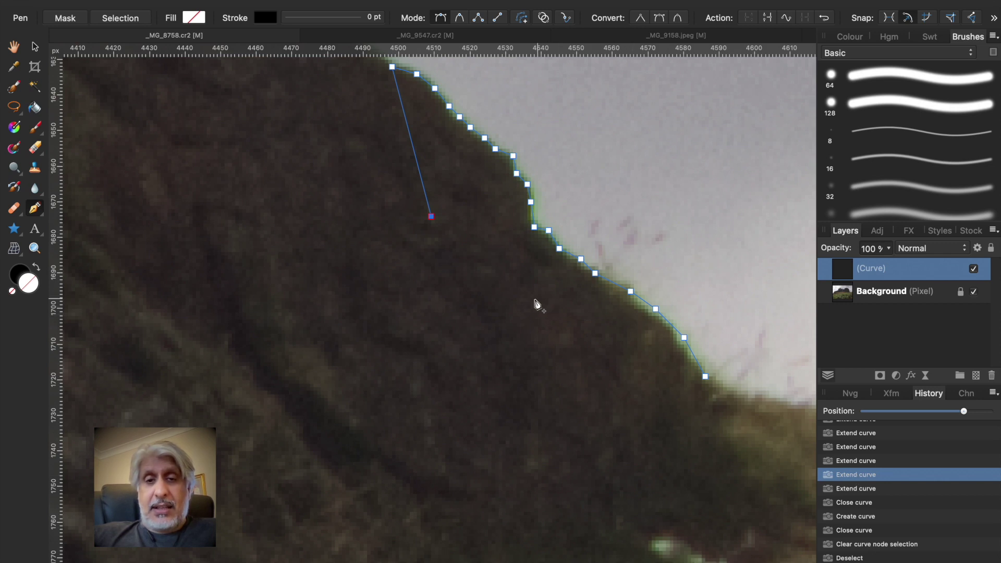
- Close the edge path through the rock onto its start node and select the Node Tool
click(531, 298)
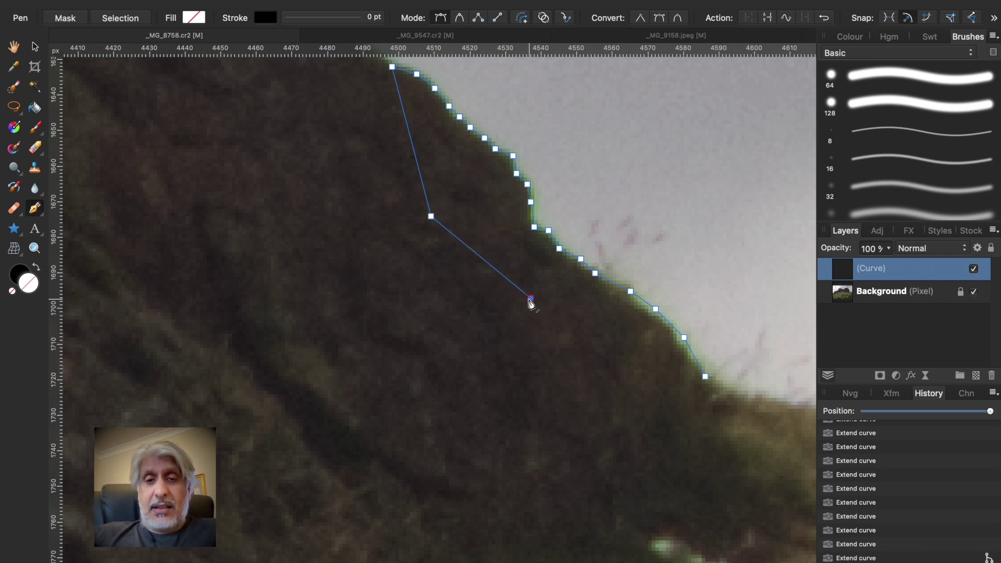
click(705, 376)
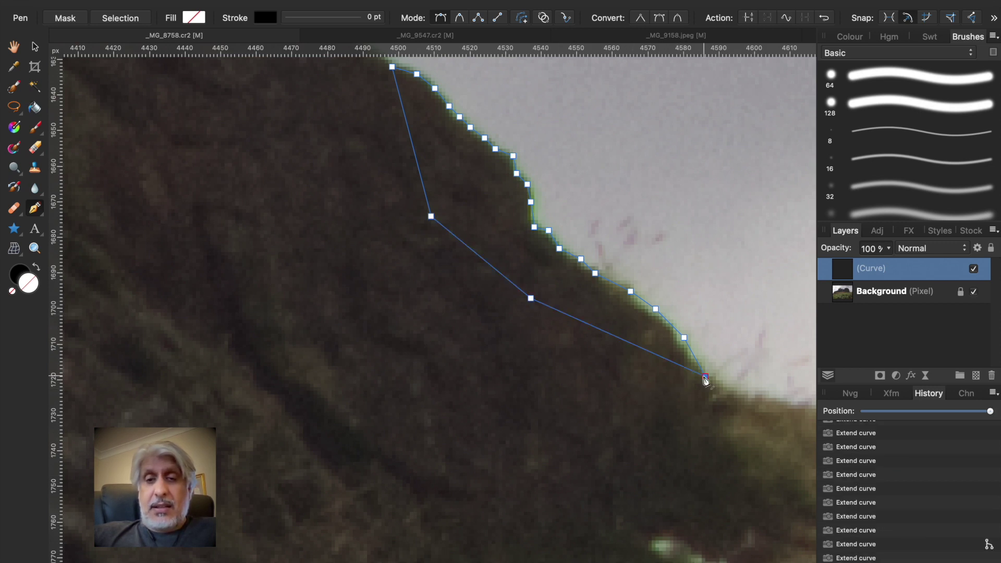
click(42, 212)
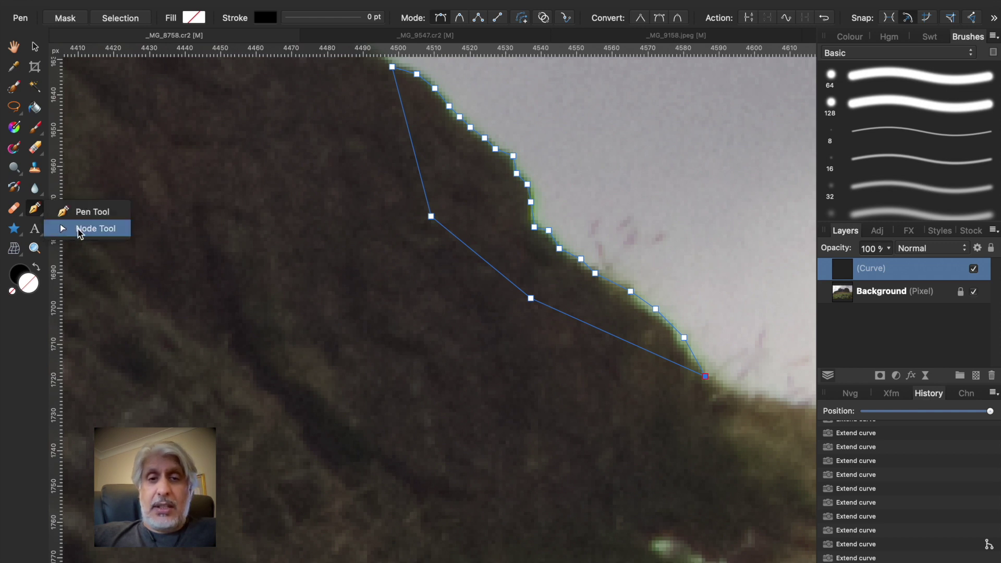
click(80, 230)
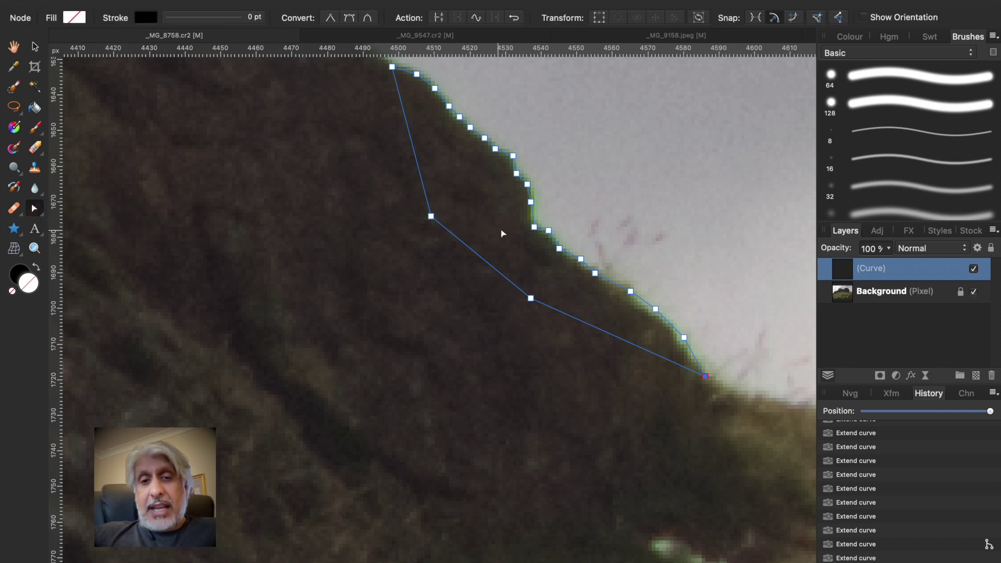
- Zoom in, move the lower nodes and bend segments so they sit on the rock edge
scroll(536, 232, up, 3)
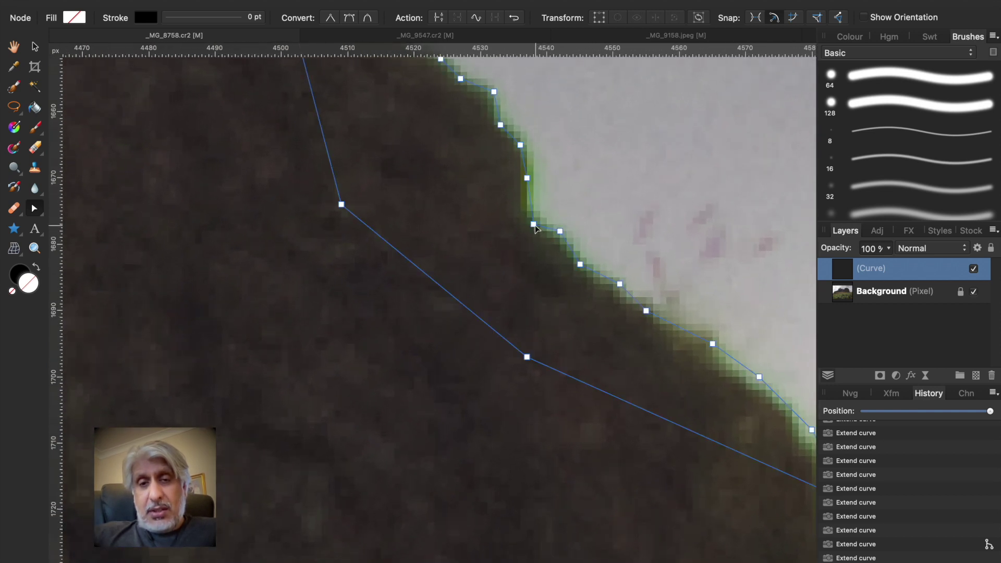
drag(534, 224, 535, 219)
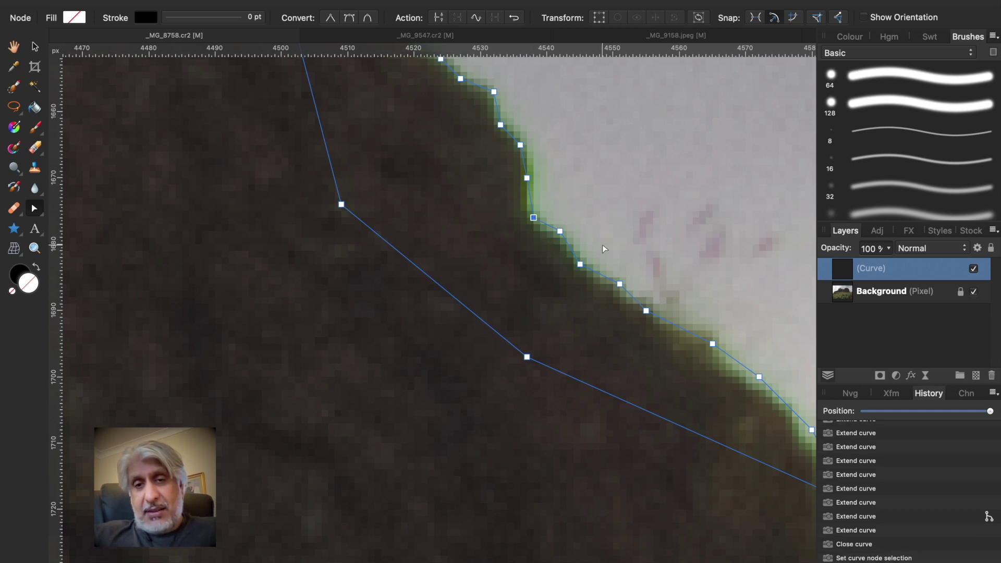
scroll(587, 270, up, 2)
scroll(588, 270, up, 1)
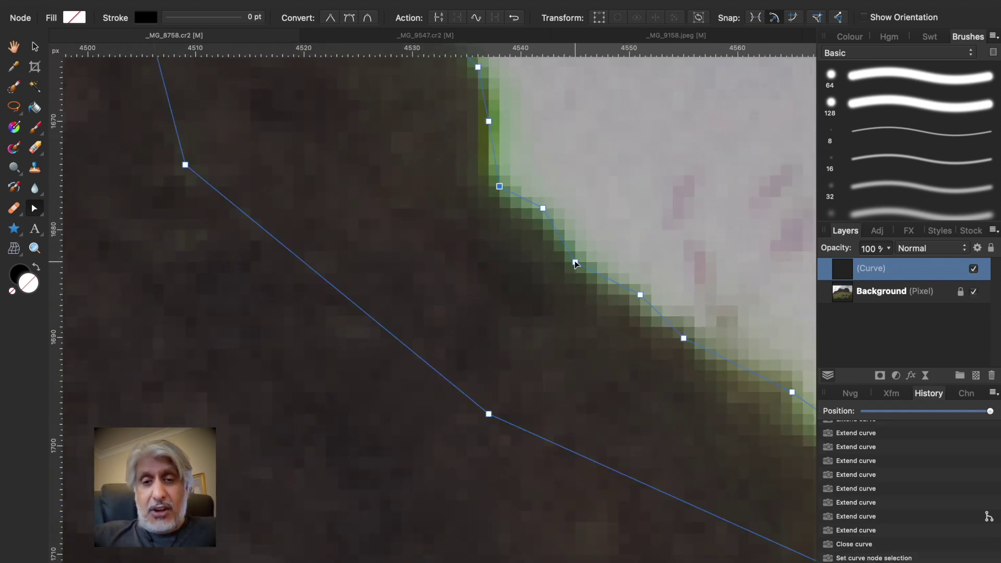
drag(575, 264, 572, 254)
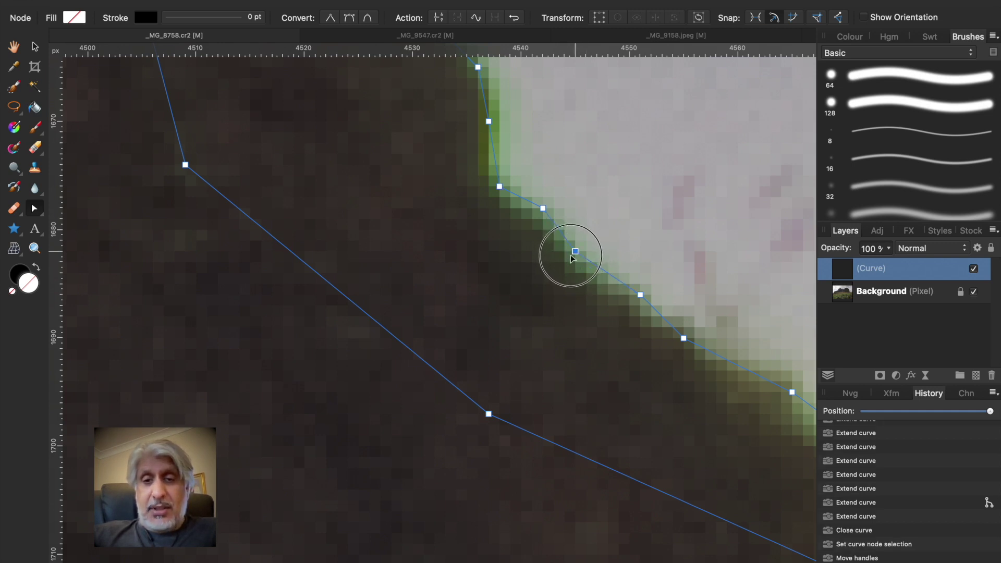
click(641, 295)
drag(641, 295, 647, 288)
click(650, 284)
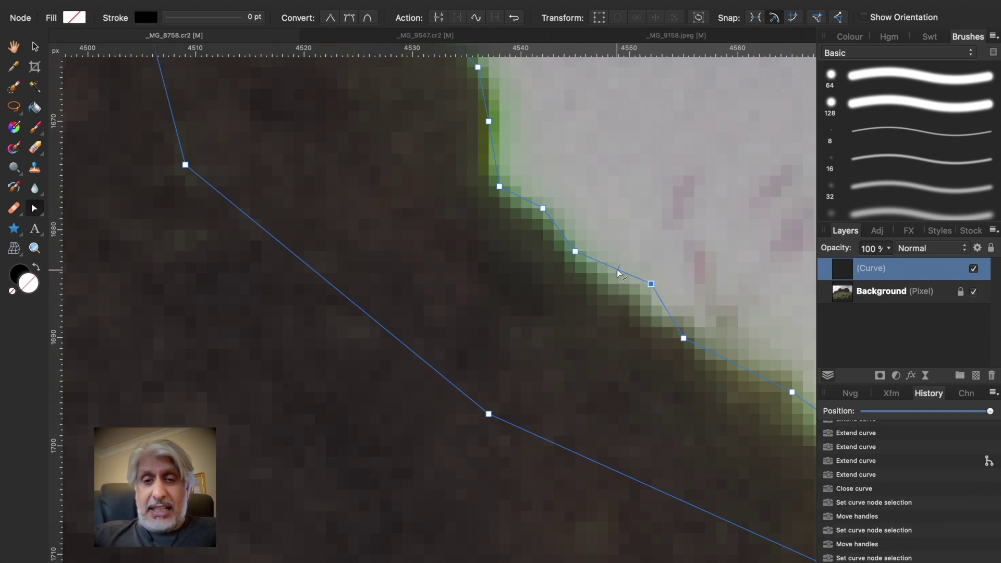
drag(618, 274, 613, 283)
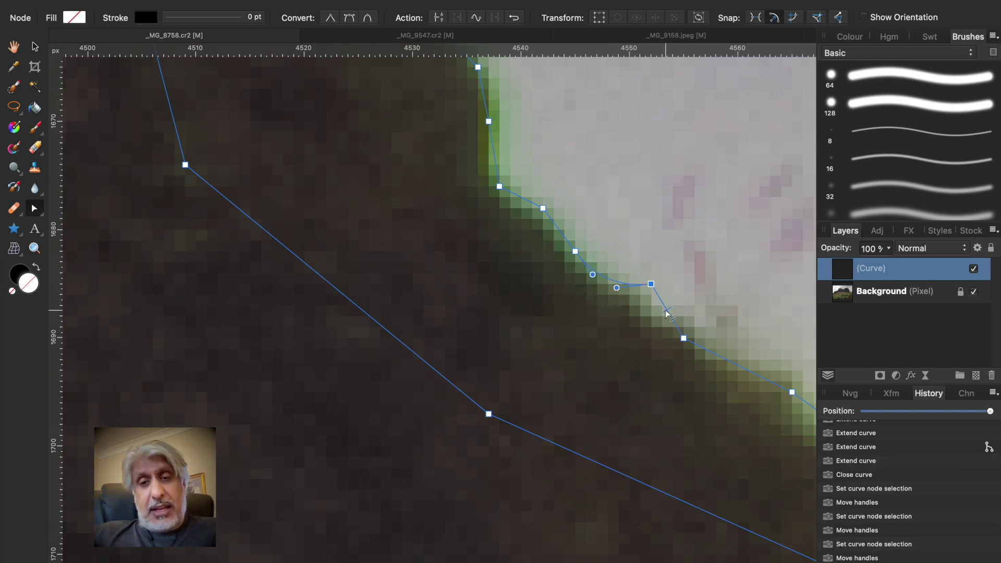
drag(668, 313, 652, 316)
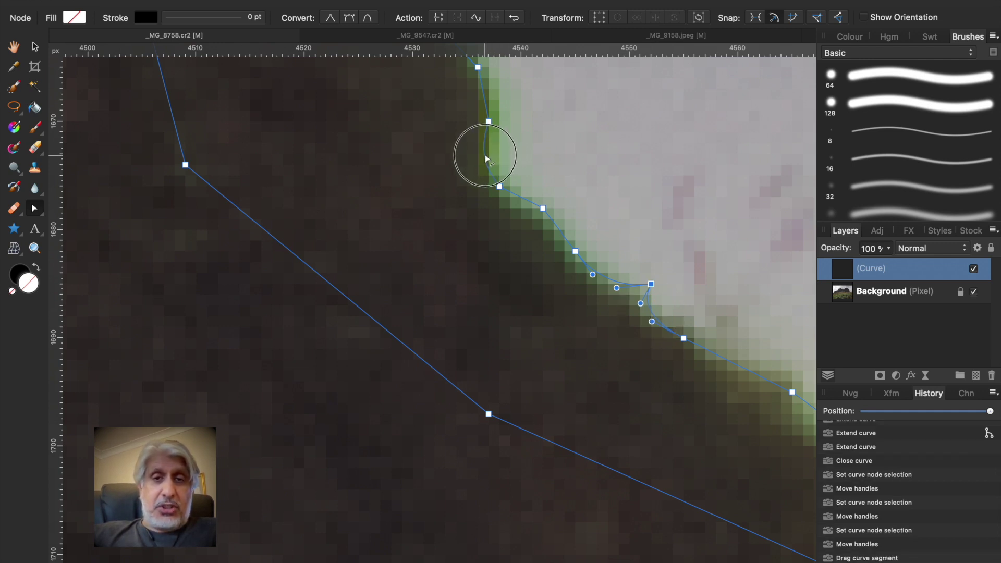
drag(486, 159, 487, 157)
- Reshape the upper nodes and segments to hug the rock outline, then deselect the nodes
scroll(486, 159, down, 5)
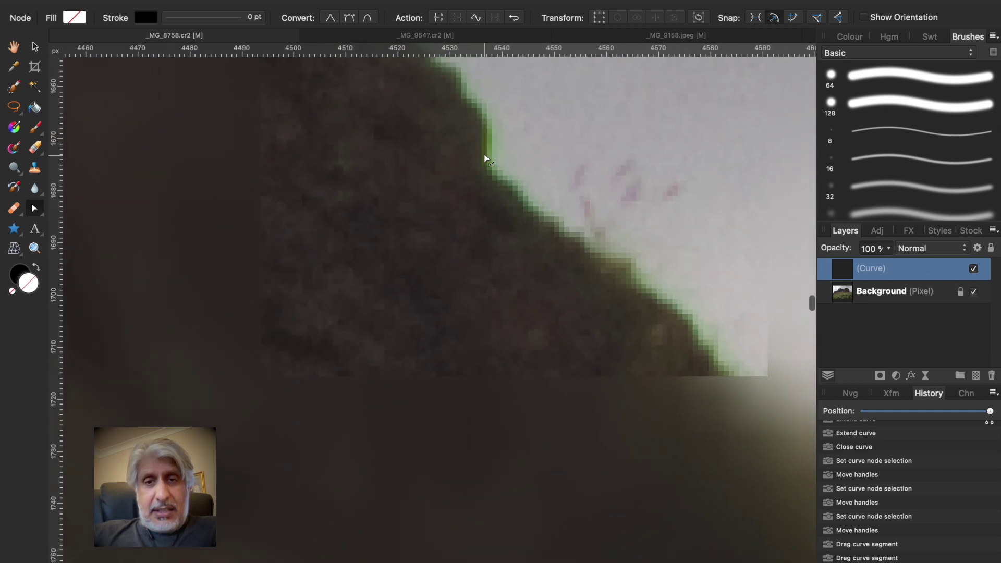
scroll(486, 160, down, 1)
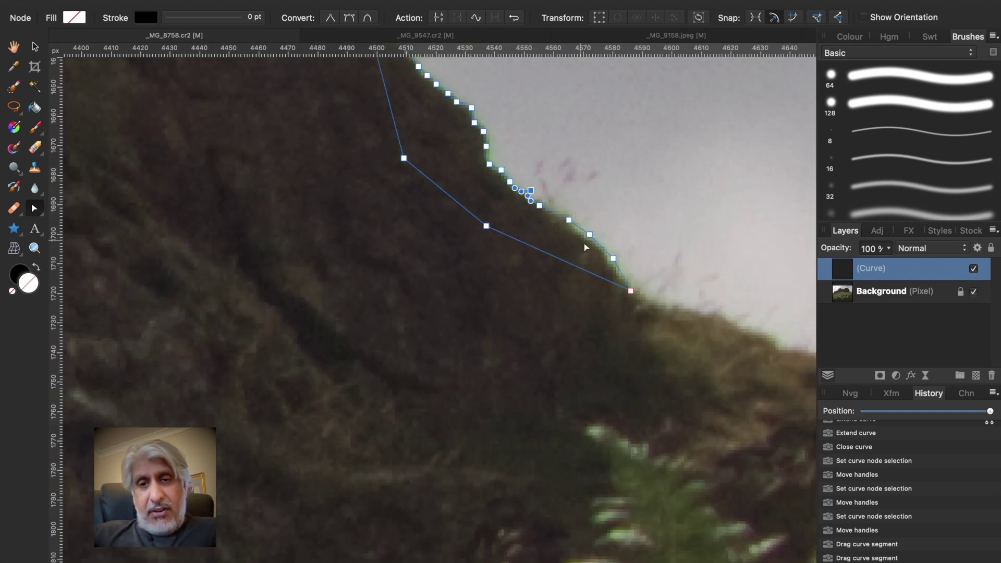
scroll(614, 272, up, 6)
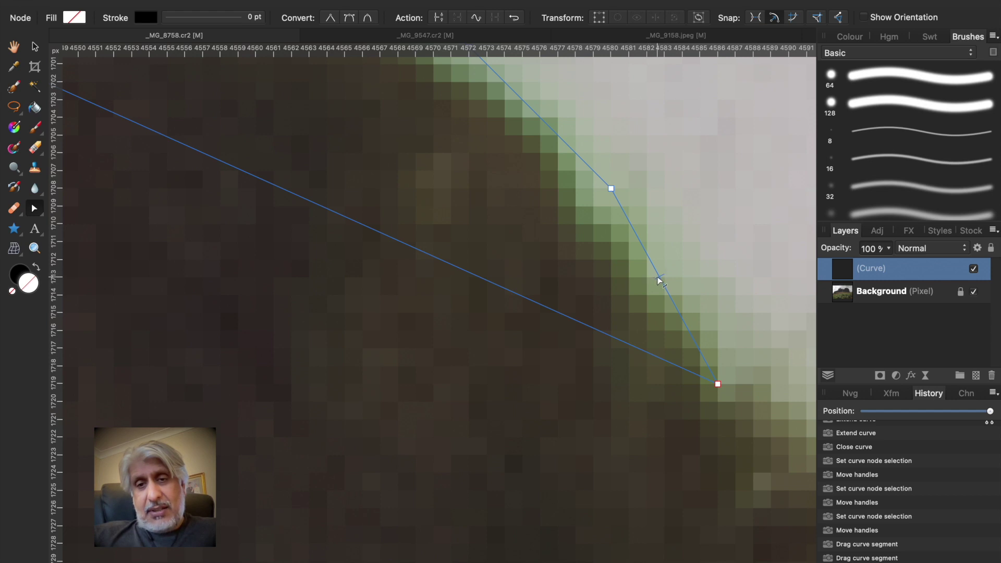
drag(658, 282, 635, 280)
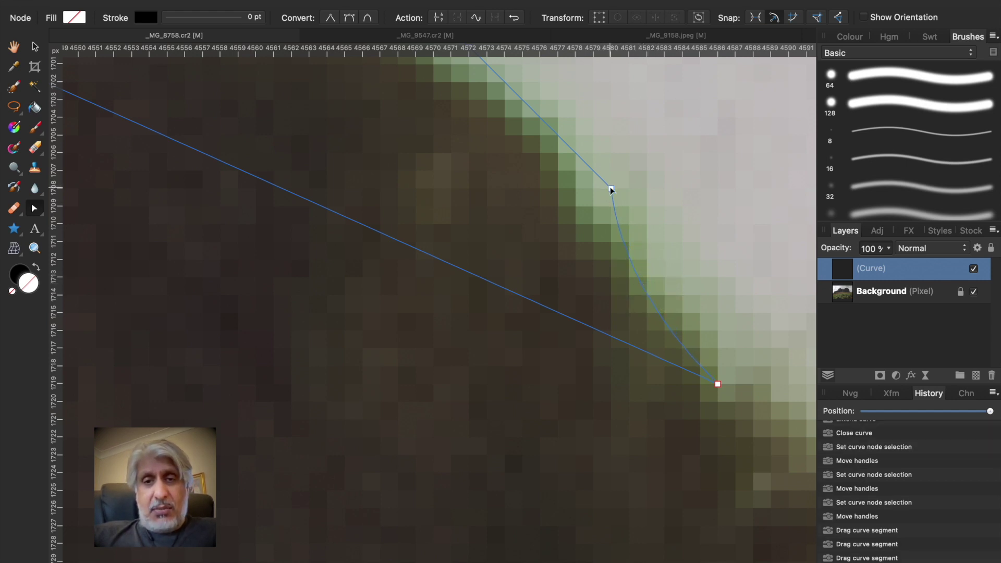
drag(612, 188, 629, 188)
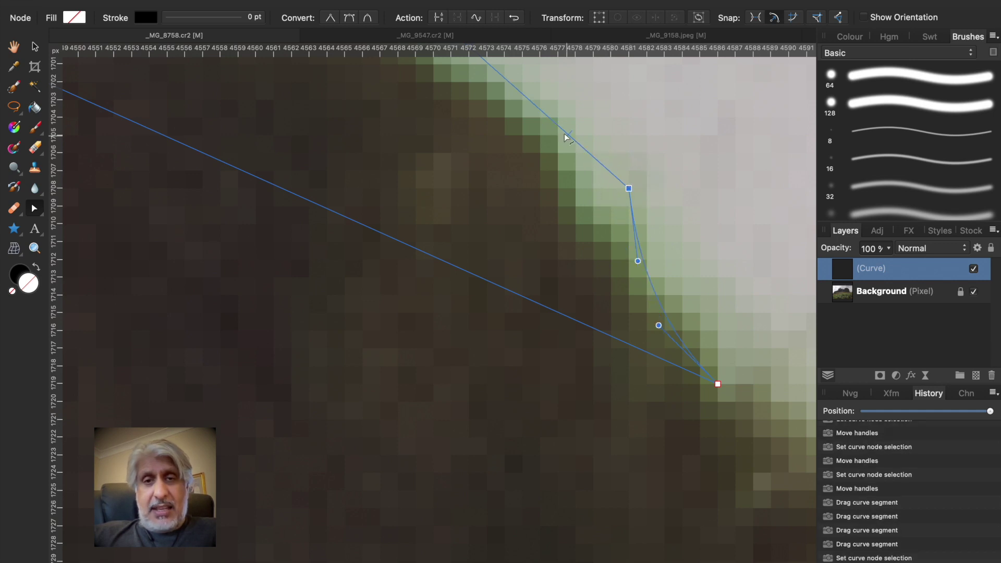
drag(524, 96, 498, 100)
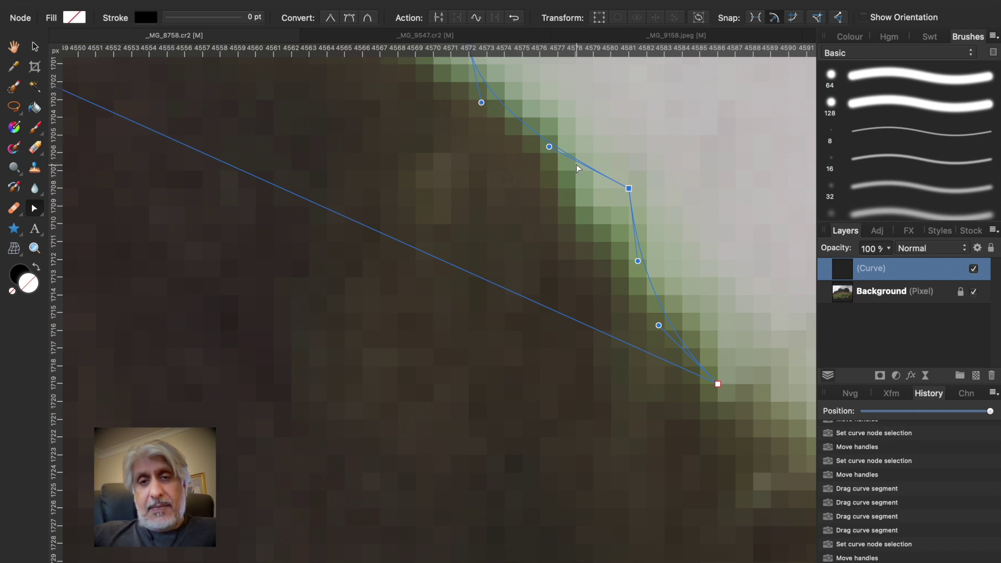
drag(586, 168, 587, 202)
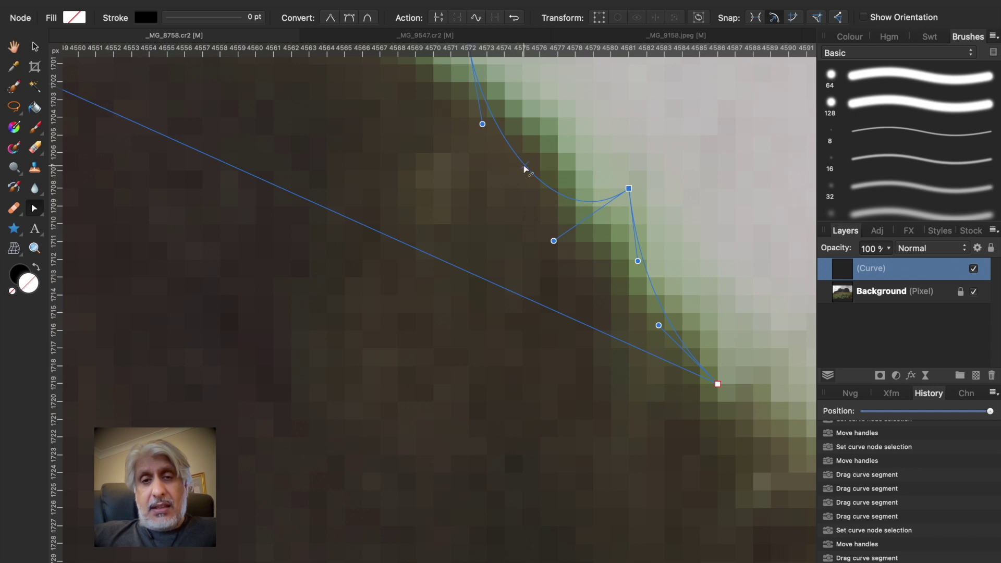
drag(525, 169, 535, 142)
scroll(537, 146, down, 5)
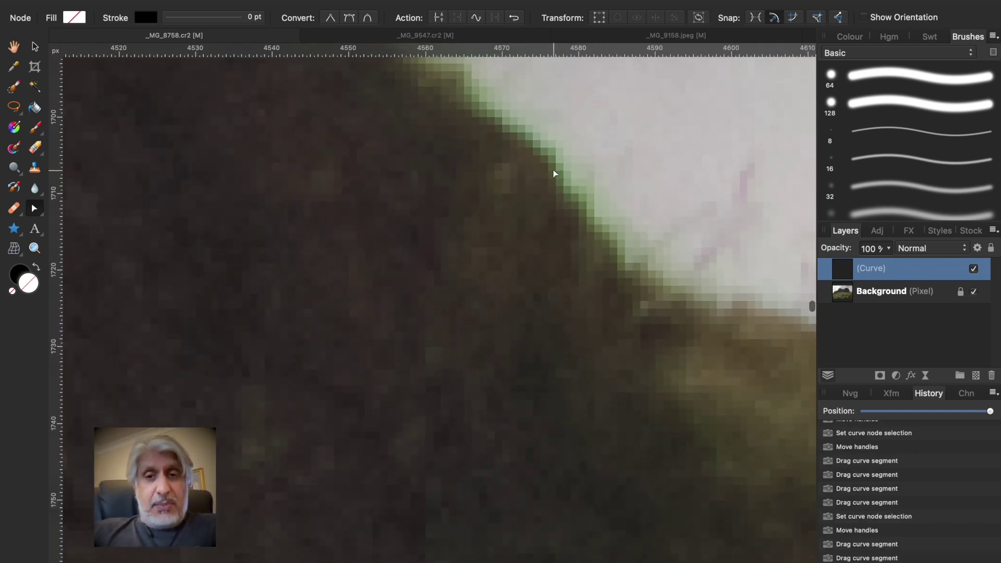
scroll(555, 174, down, 5)
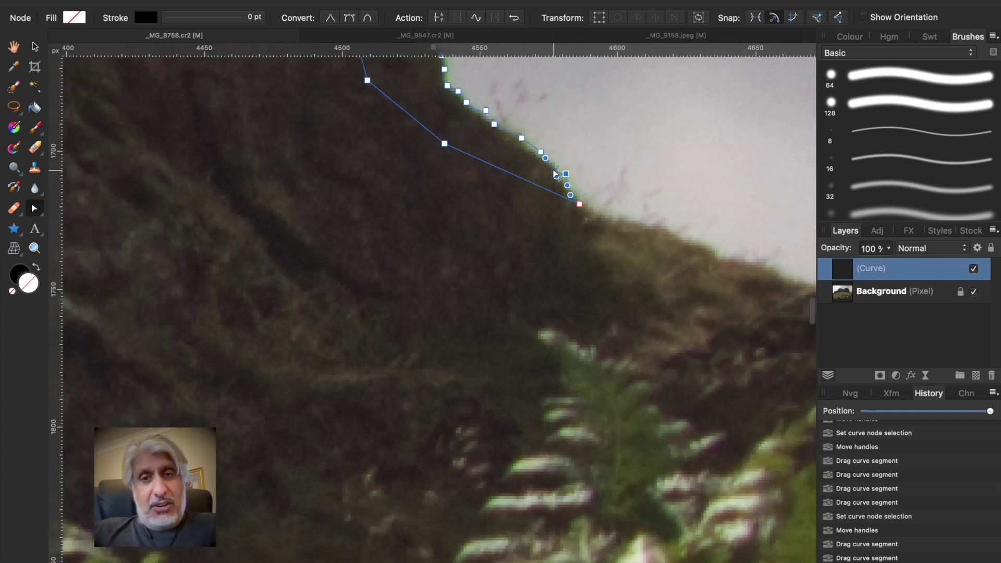
scroll(556, 174, down, 4)
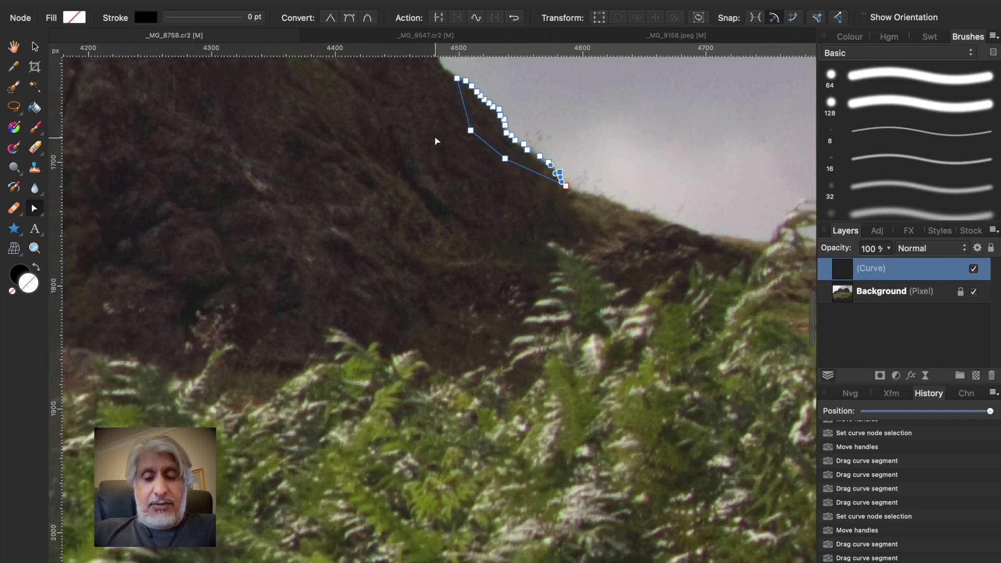
drag(437, 141, 454, 184)
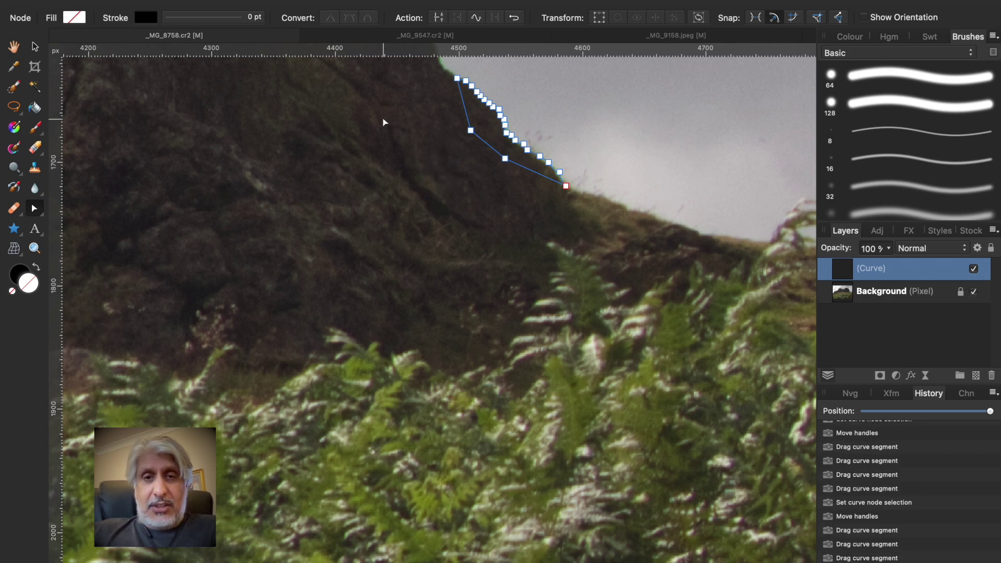
scroll(384, 123, up, 5)
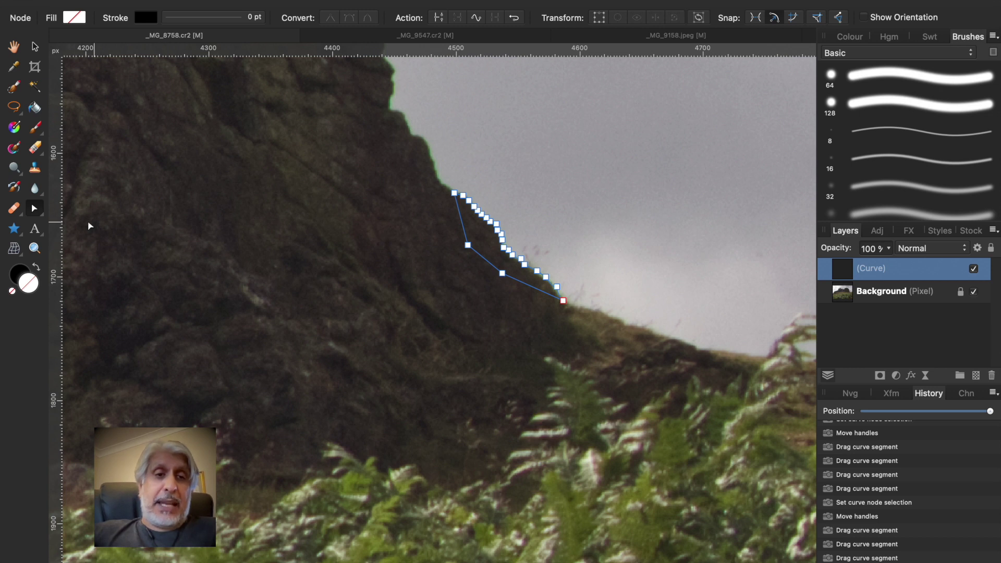
- Reselect the Pen Tool, fit the photo with Cmd+0, and zoom in on the tall rock pillars
click(43, 217)
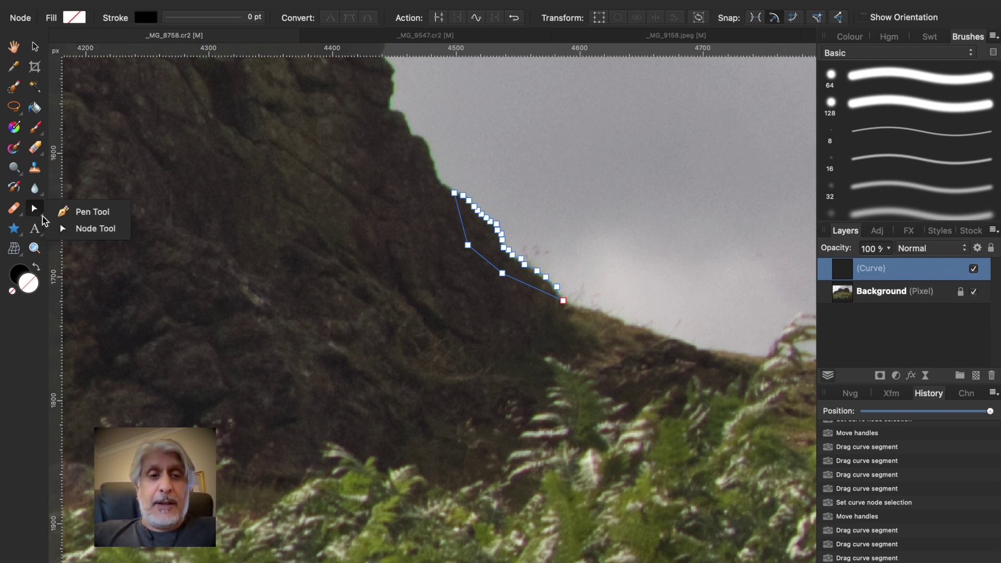
click(73, 216)
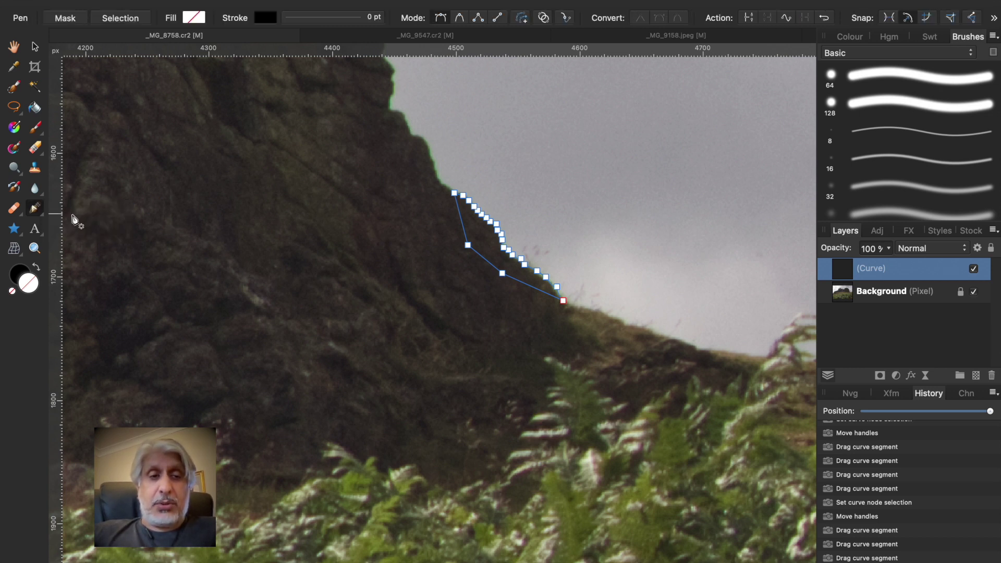
click(42, 213)
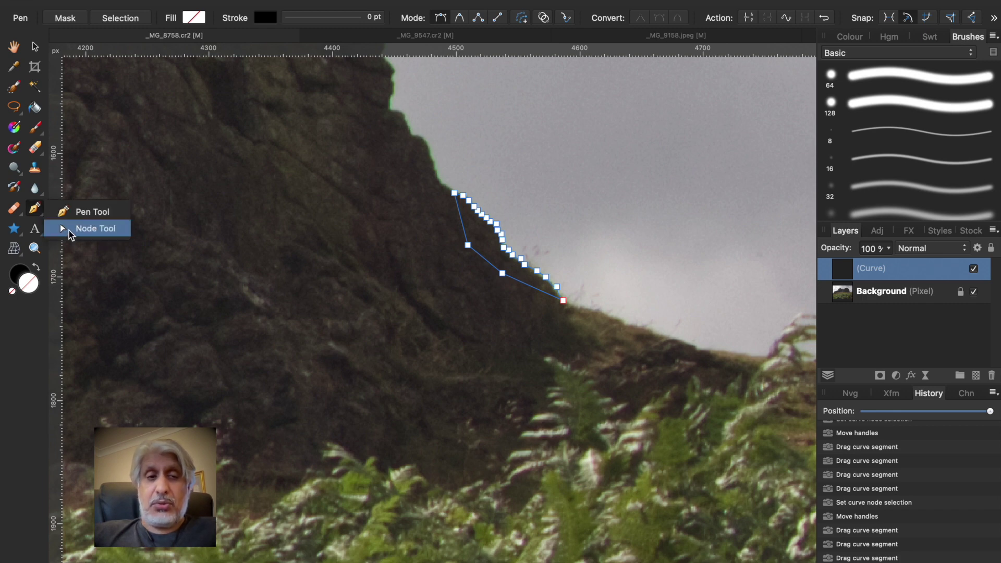
click(72, 215)
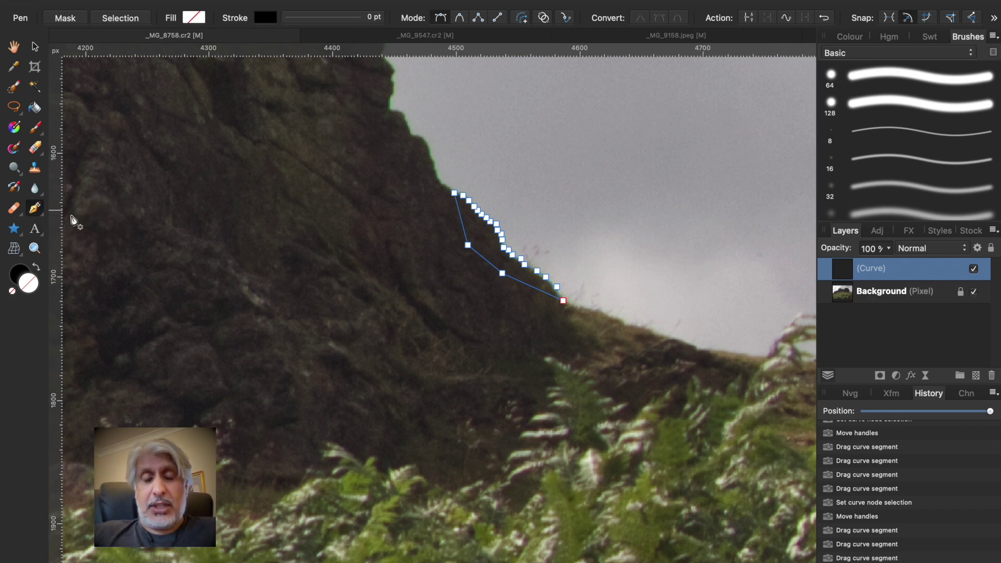
scroll(73, 220, down, 5)
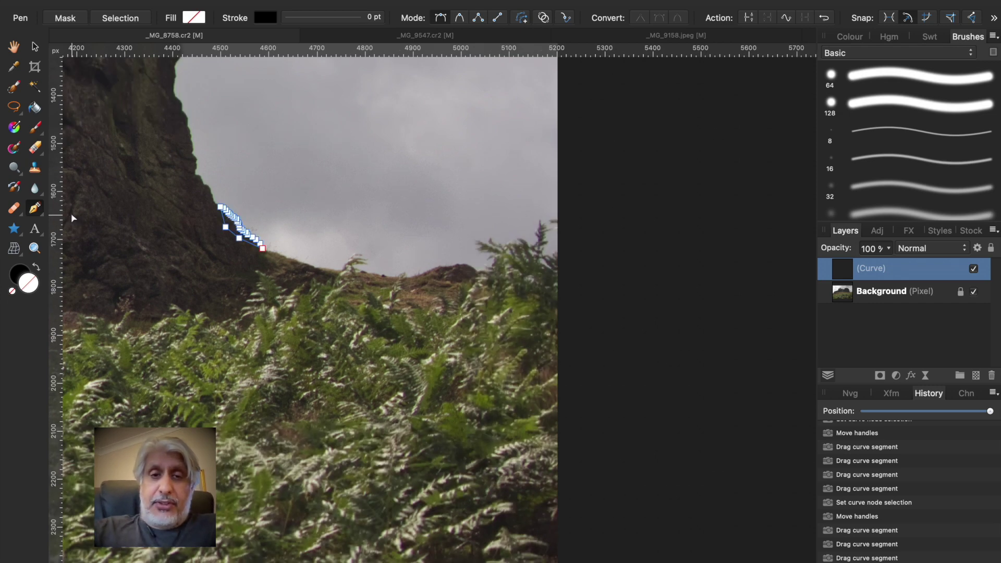
key(super+0)
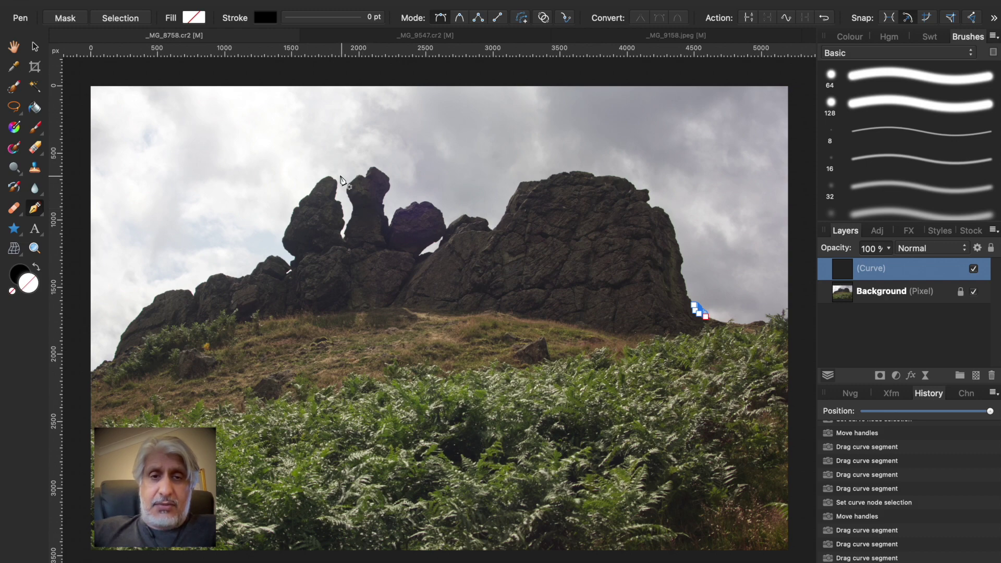
scroll(341, 180, up, 5)
scroll(341, 180, up, 1)
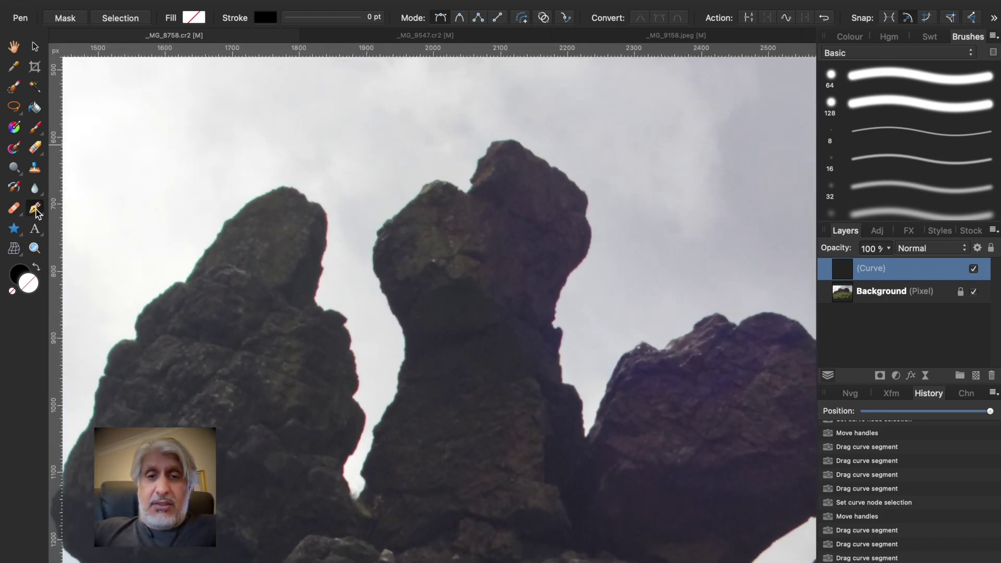
- Start a new pen curve at the central pillar's top and trace down its right edge to the base
click(517, 140)
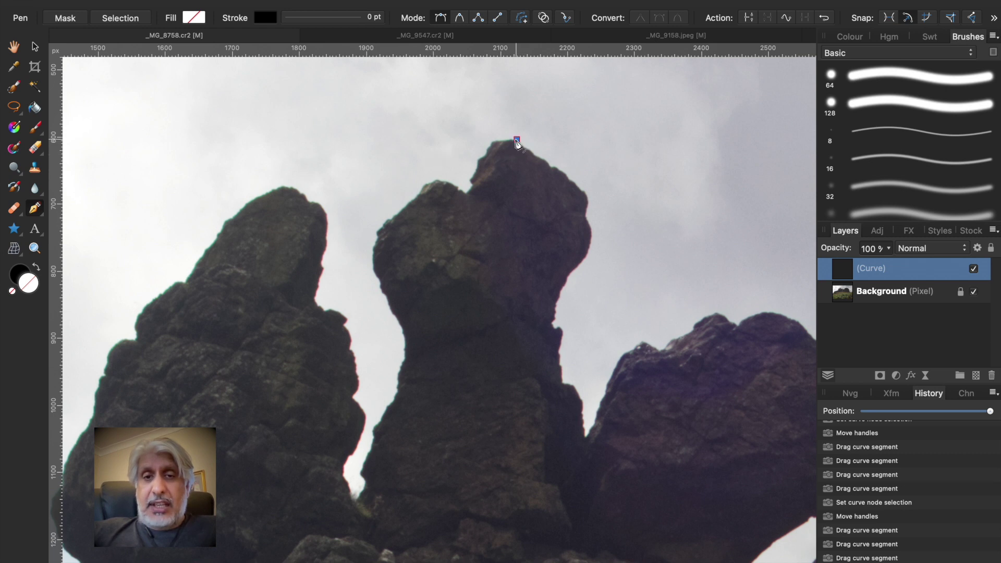
click(569, 174)
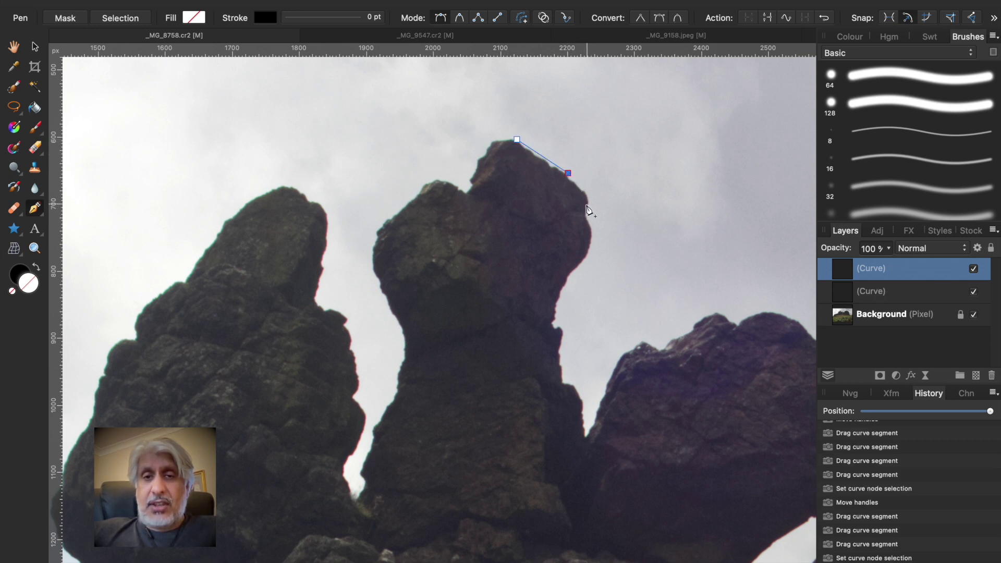
click(588, 205)
click(589, 242)
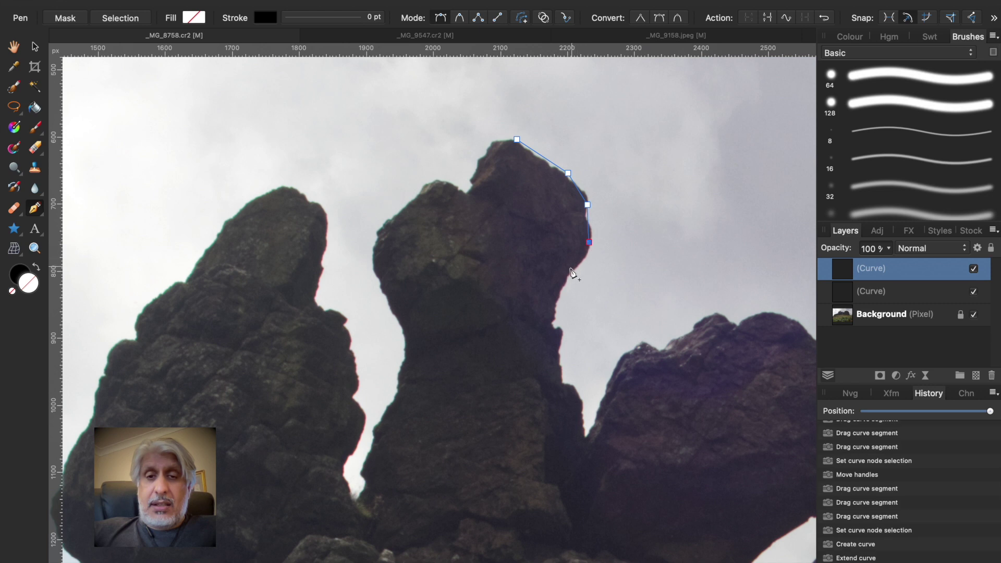
click(564, 284)
click(553, 326)
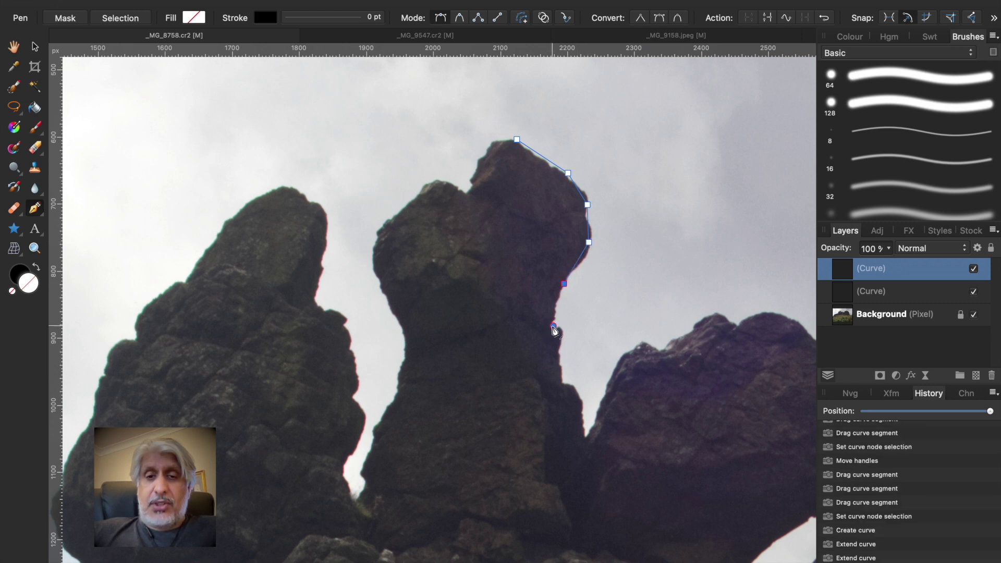
click(560, 336)
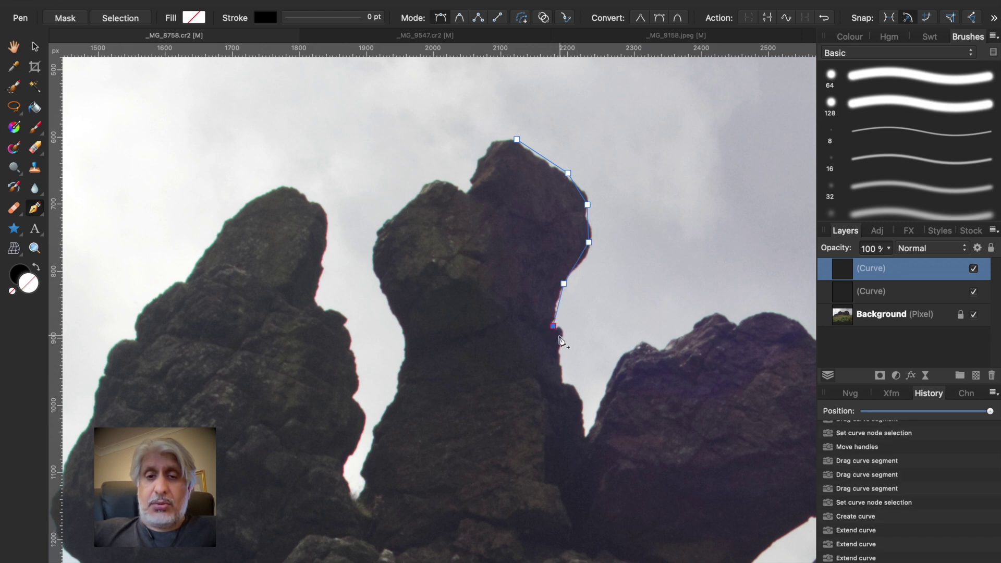
click(562, 386)
click(583, 397)
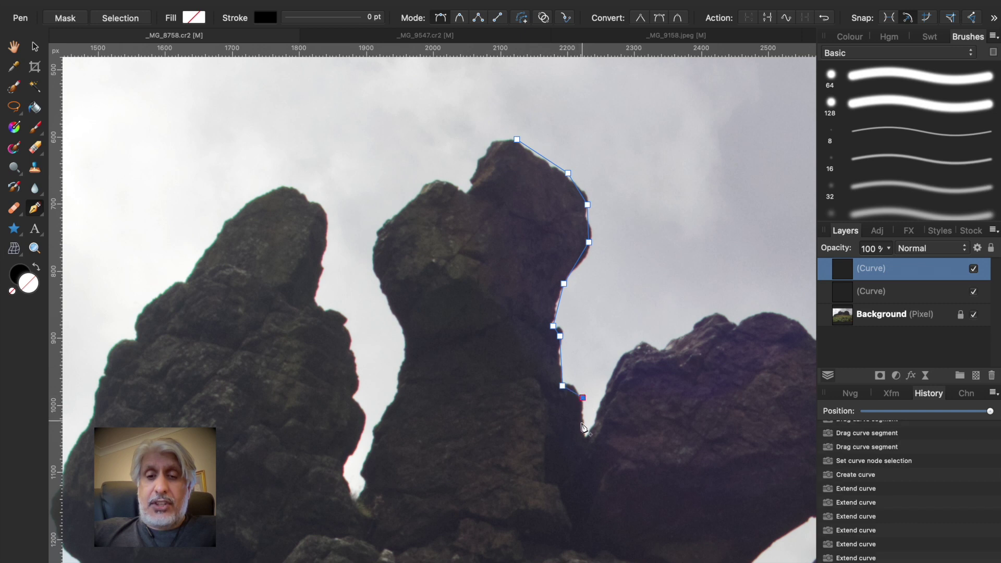
click(584, 433)
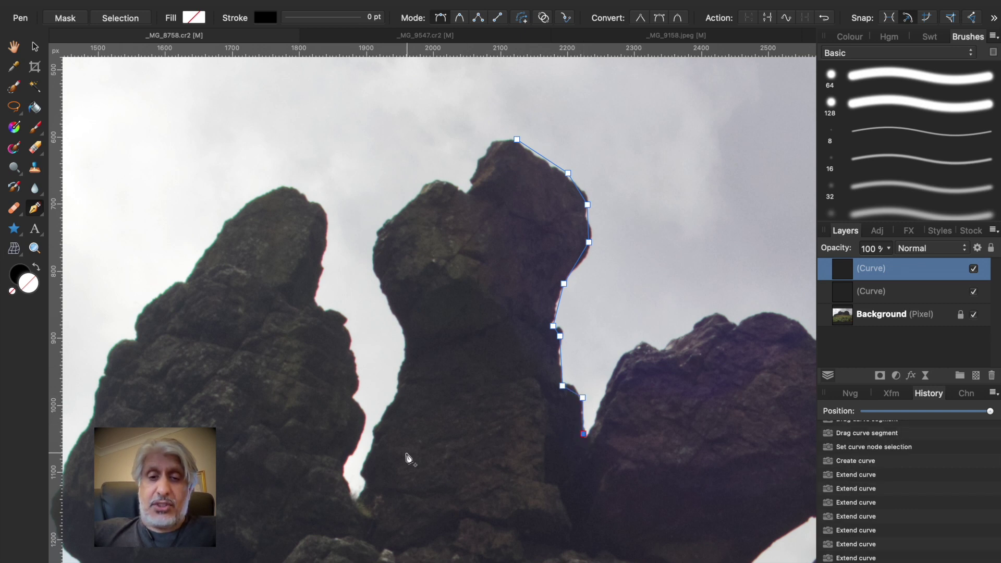
- Carry the outline across the pillar's base and up its left edge toward the top
click(370, 452)
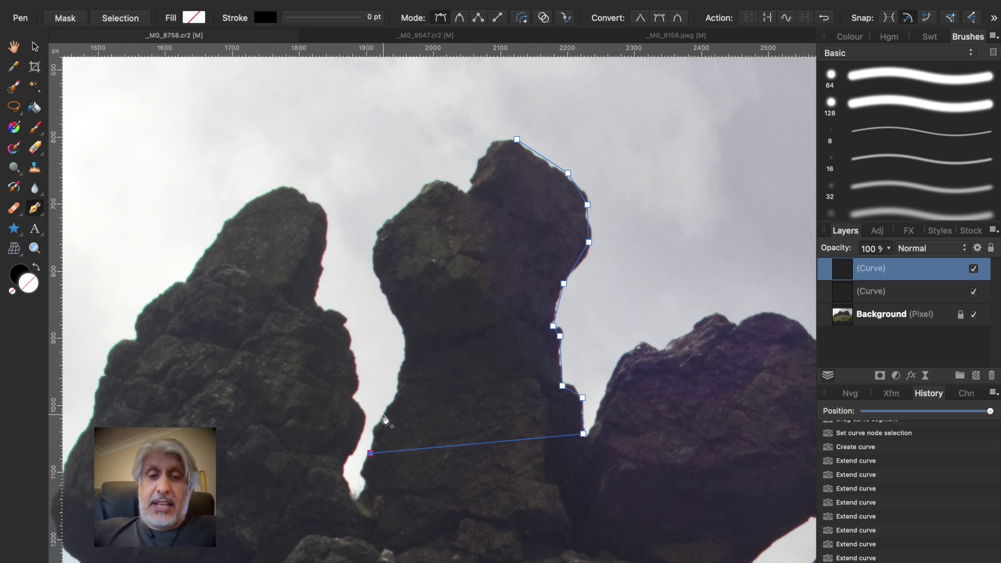
click(383, 414)
click(405, 364)
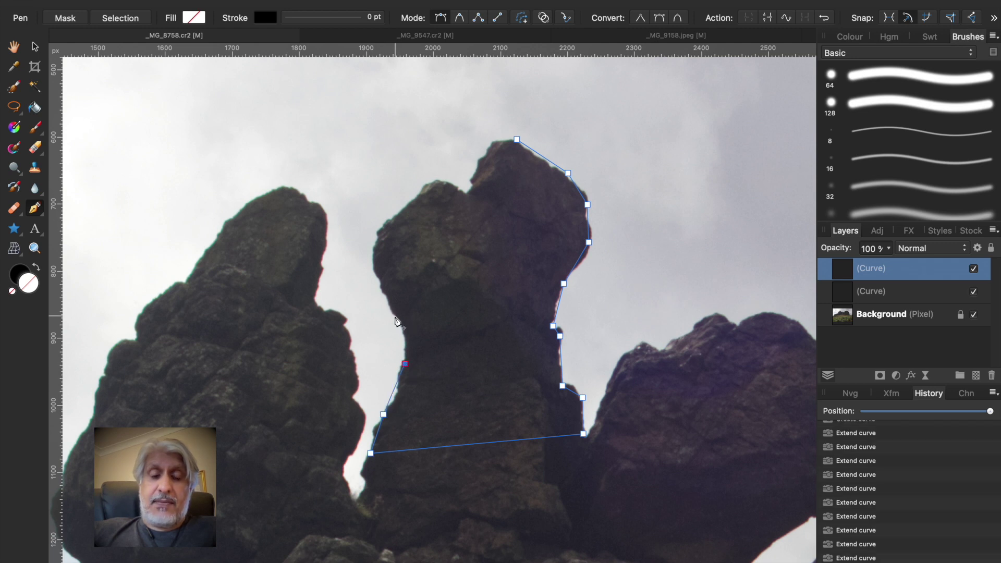
click(375, 268)
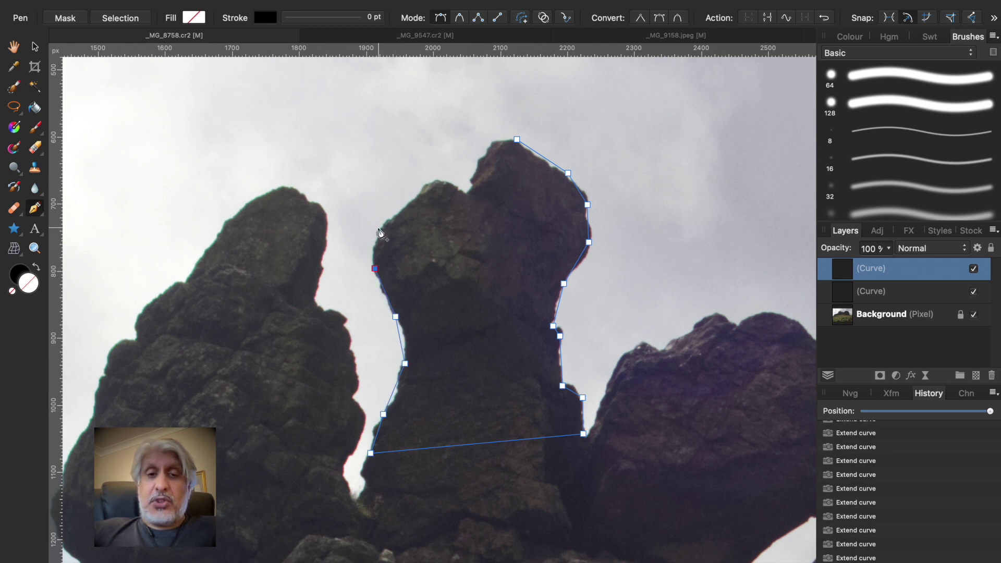
click(410, 202)
click(434, 180)
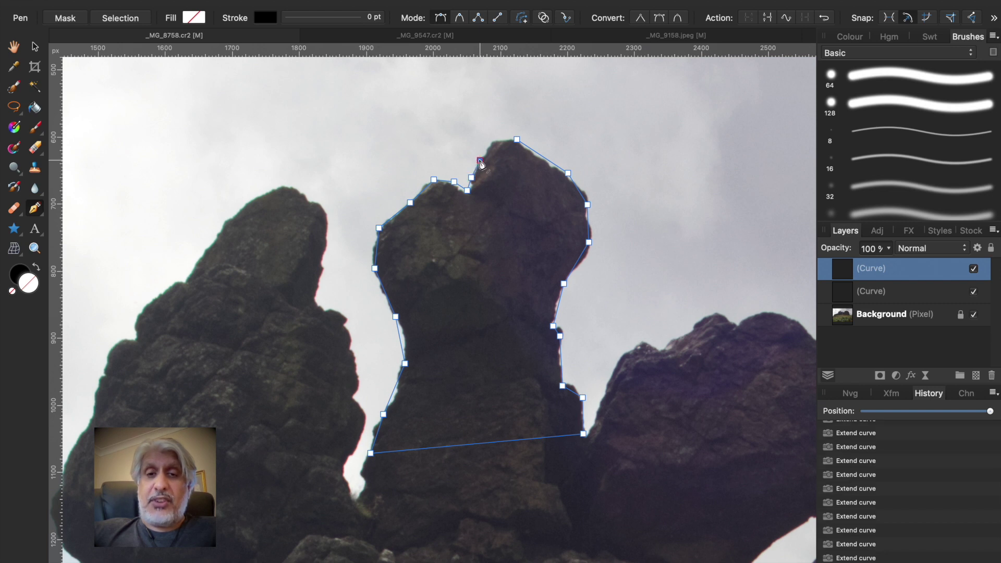
click(492, 143)
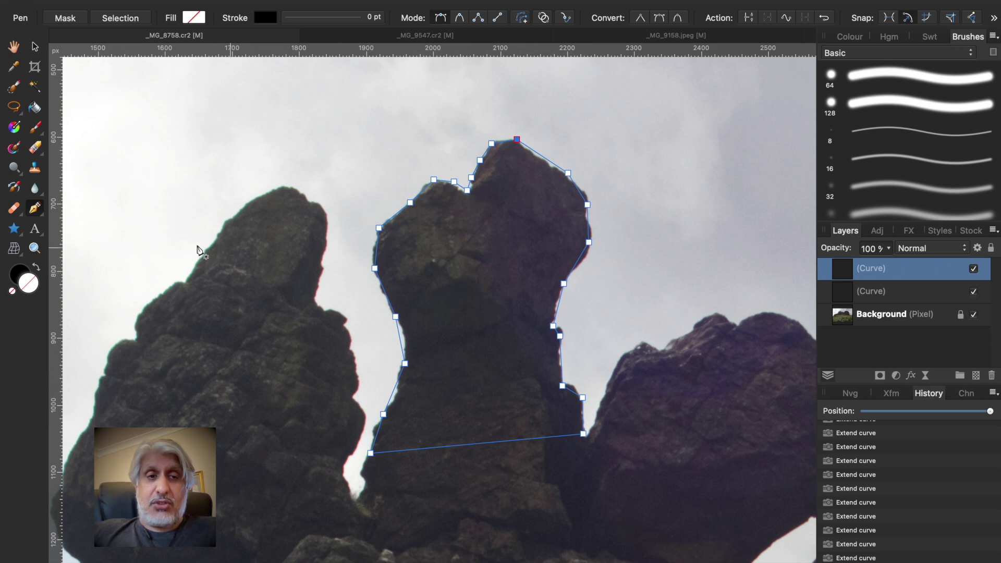
- With the Node Tool, zoom in and bend the pillar's upper right segments, adding a node there
click(42, 214)
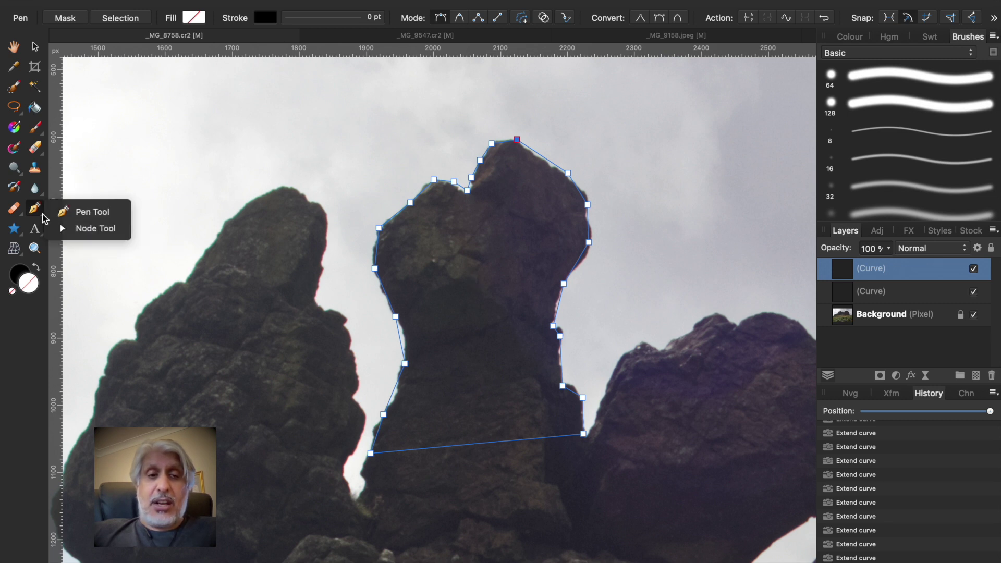
click(82, 229)
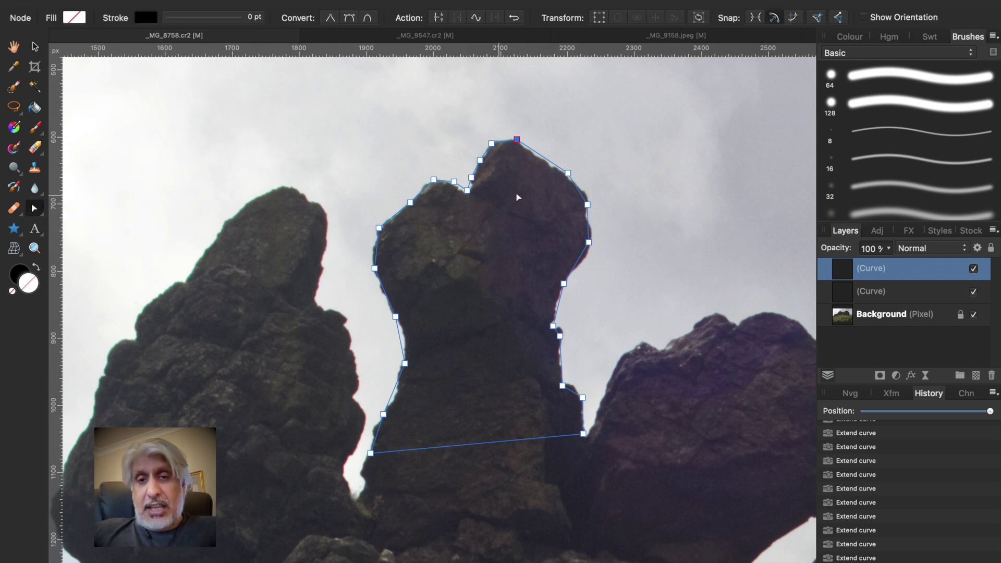
scroll(595, 233, up, 5)
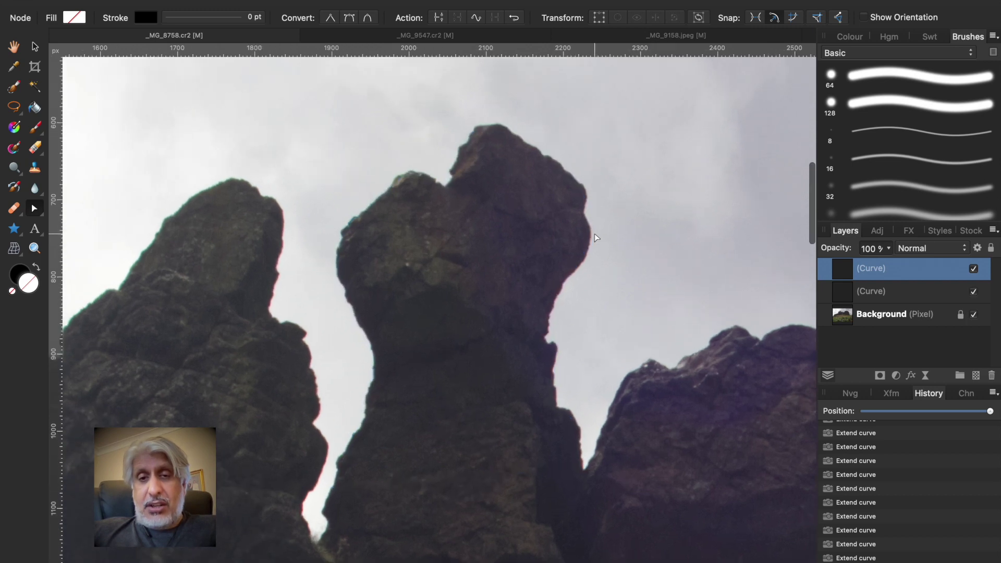
scroll(592, 232, up, 2)
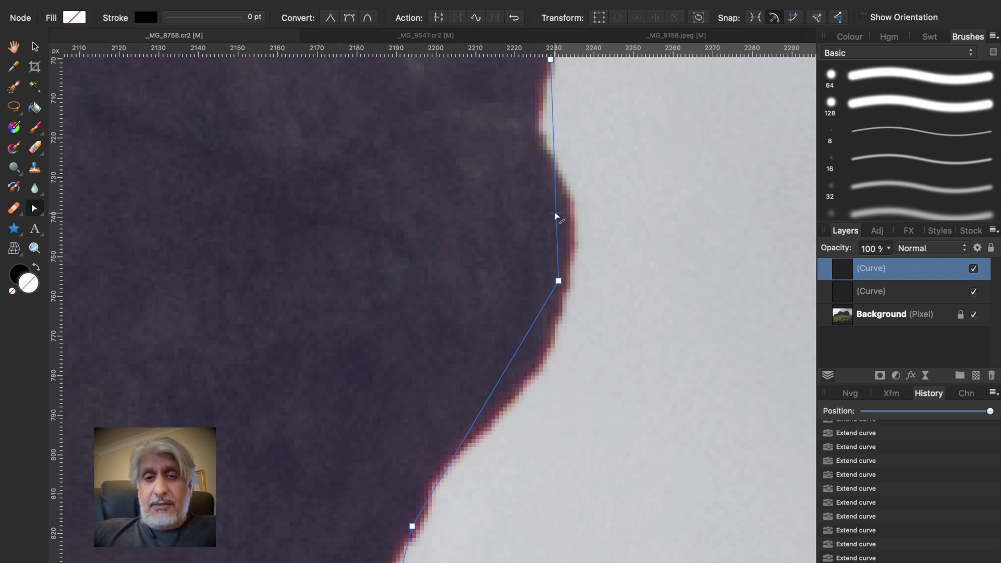
drag(556, 215, 575, 226)
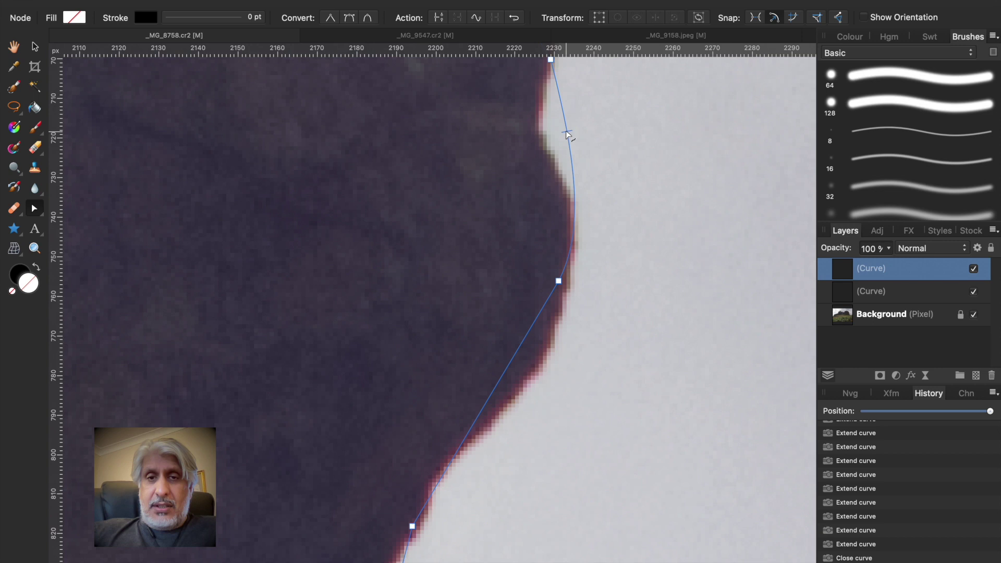
mouse_move(569, 135)
mouse_down()
mouse_move(557, 139)
mouse_move(575, 146)
mouse_move(558, 152)
mouse_up()
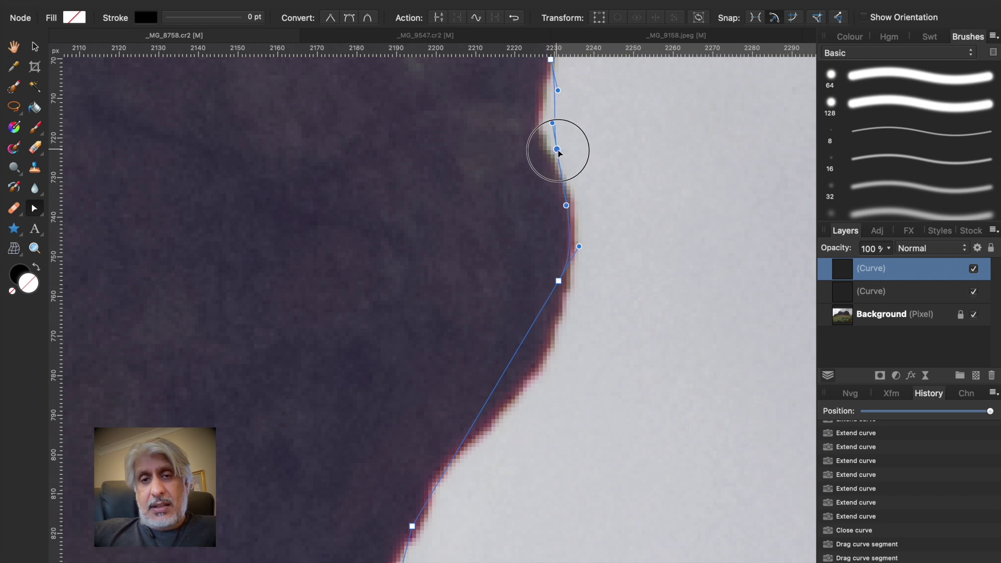
click(558, 149)
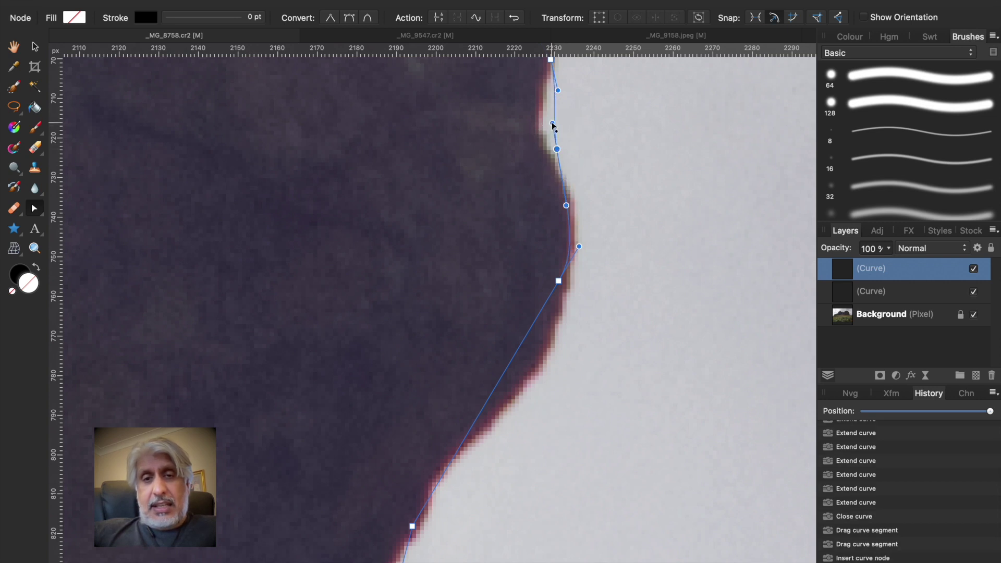
drag(553, 124, 546, 131)
- Pull the lower segments and nodes onto the pillar edge, inserting another node near the base
drag(582, 199, 576, 201)
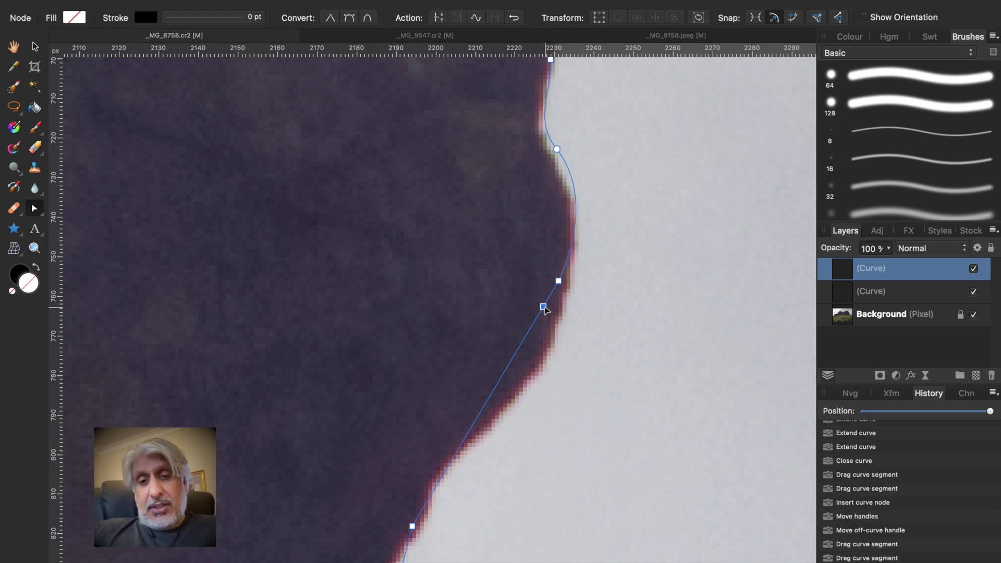
drag(547, 310, 560, 322)
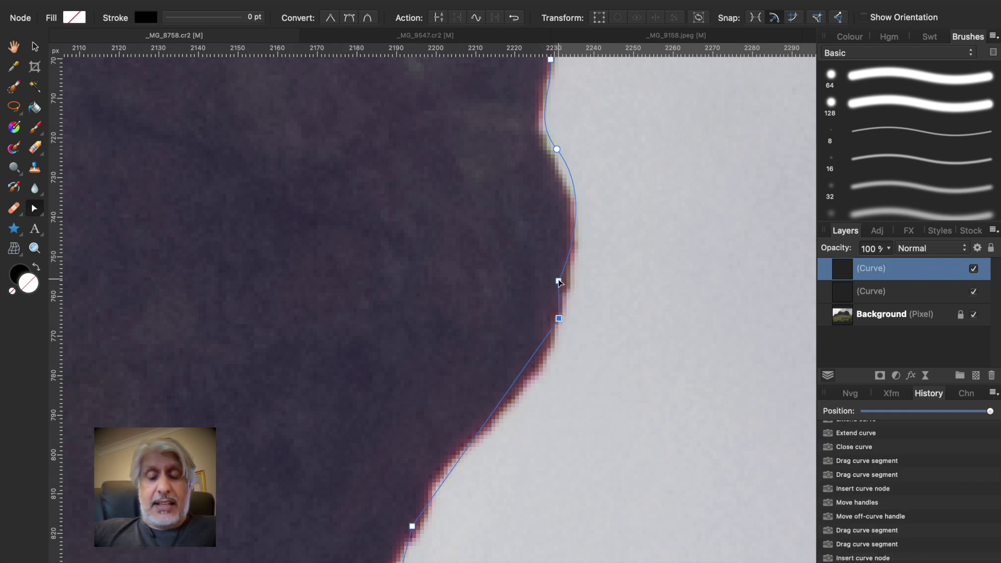
drag(560, 282, 567, 284)
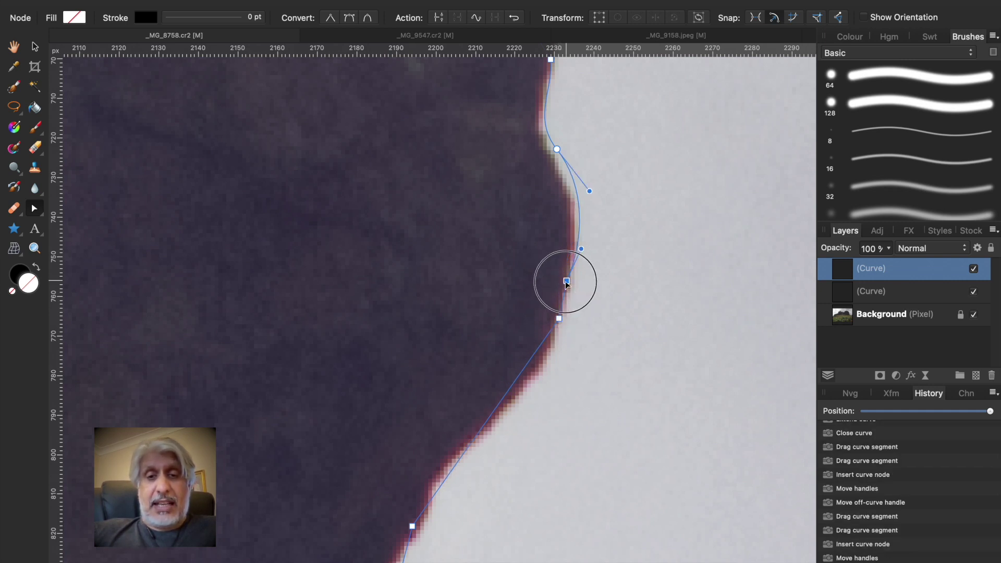
click(567, 282)
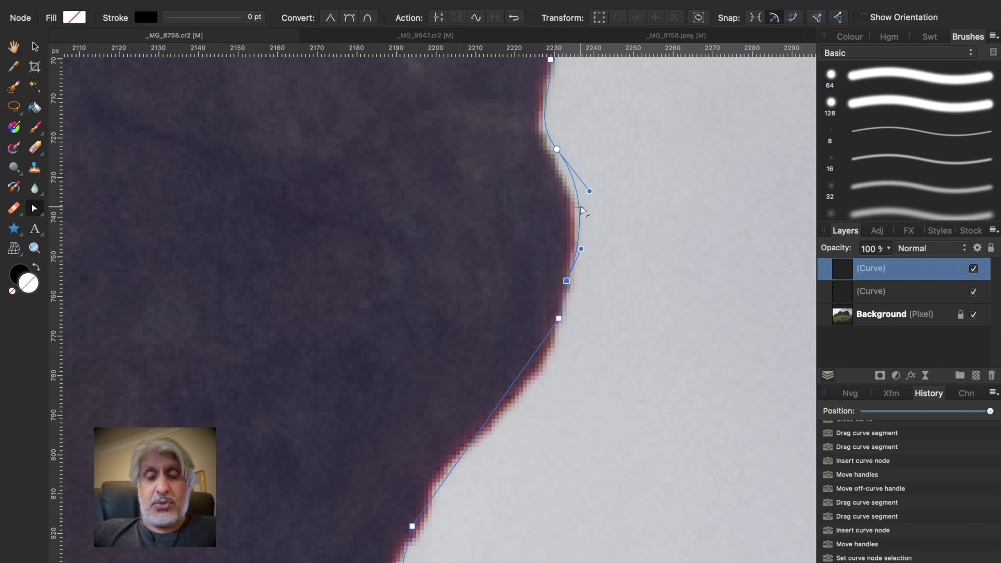
drag(582, 210, 576, 209)
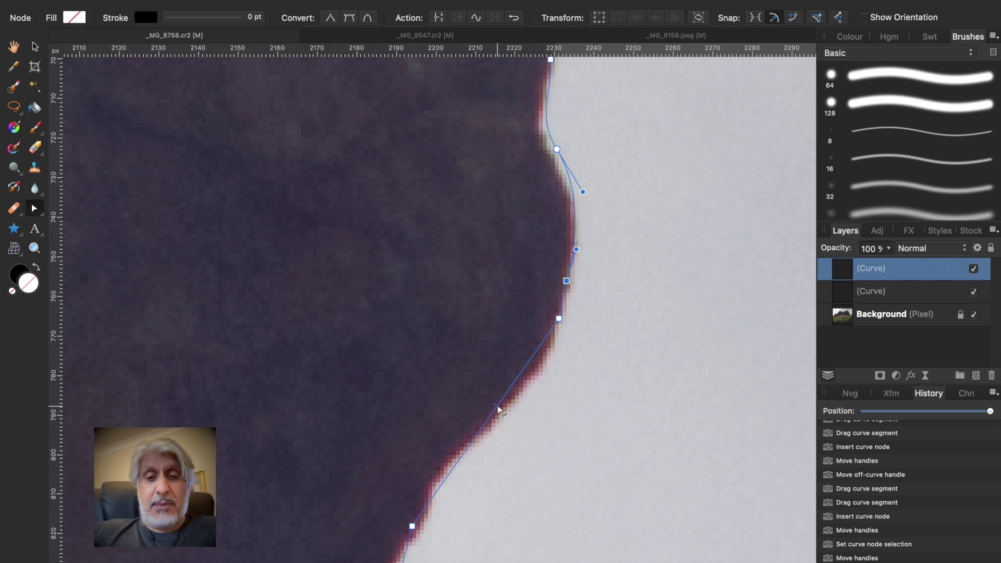
drag(498, 410, 505, 412)
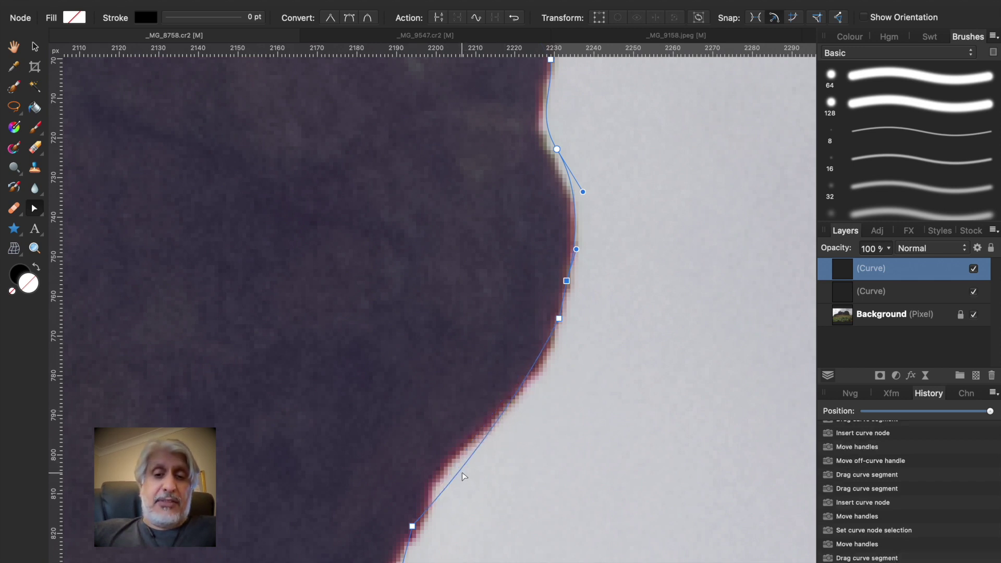
drag(459, 472, 449, 465)
click(450, 465)
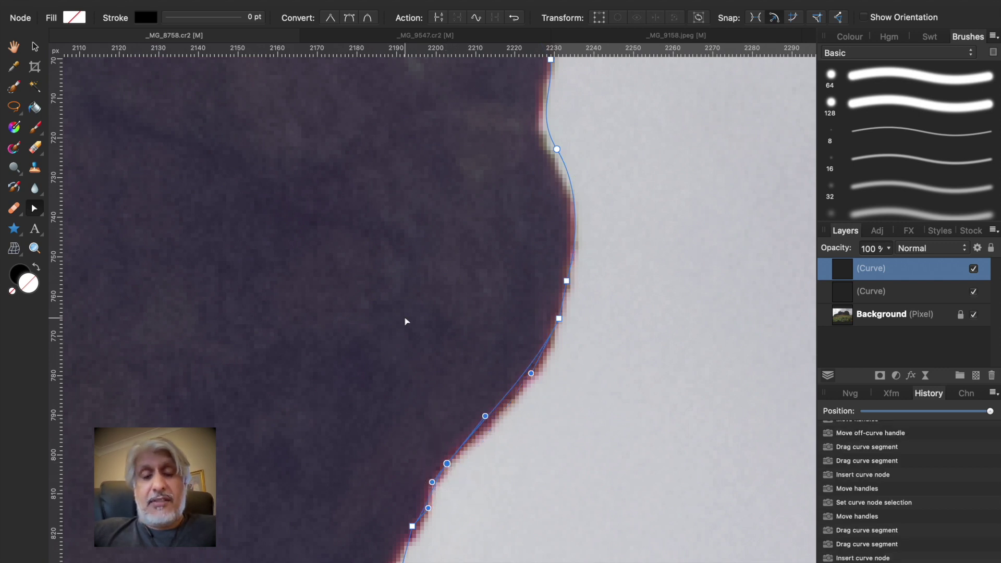
scroll(405, 321, down, 6)
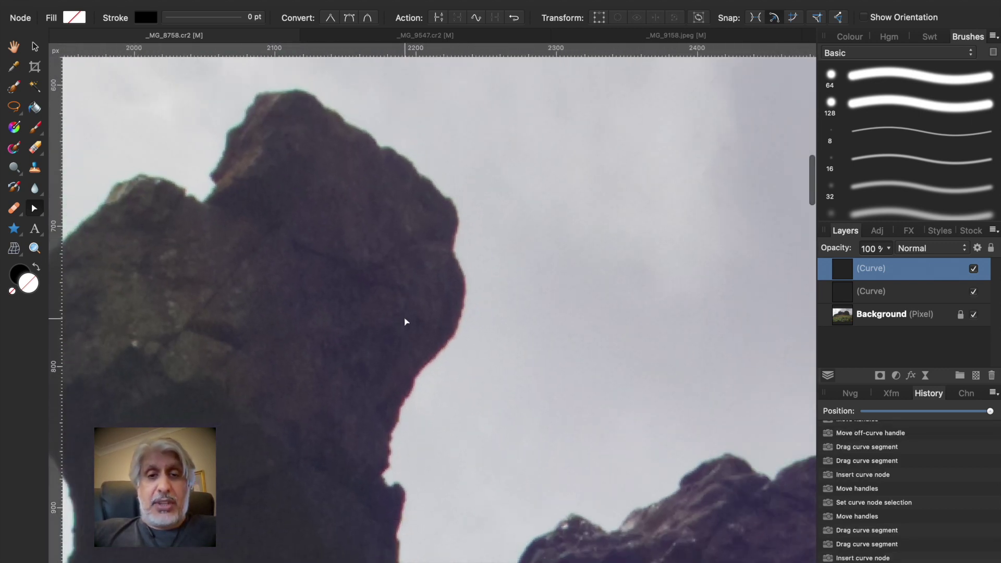
scroll(406, 321, down, 5)
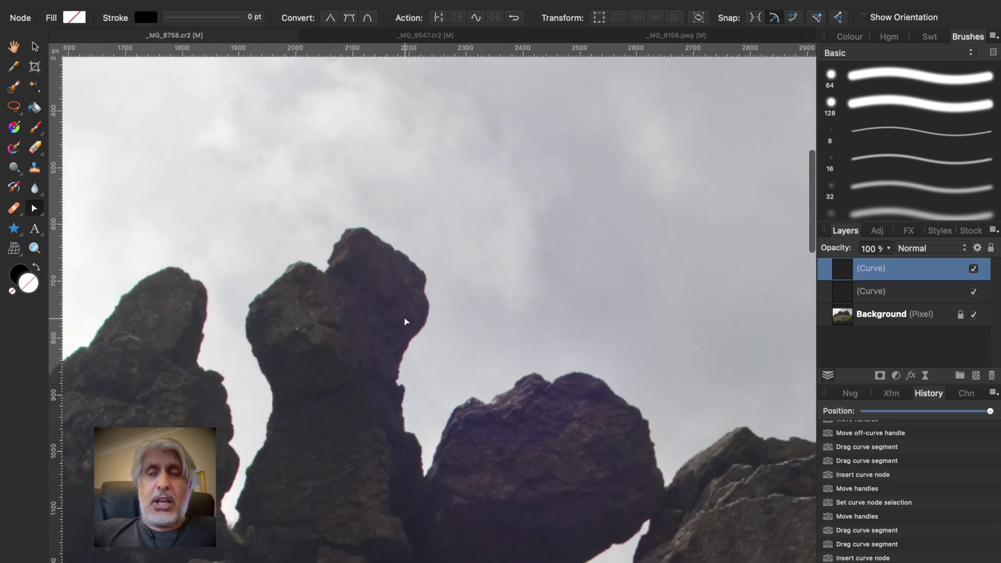